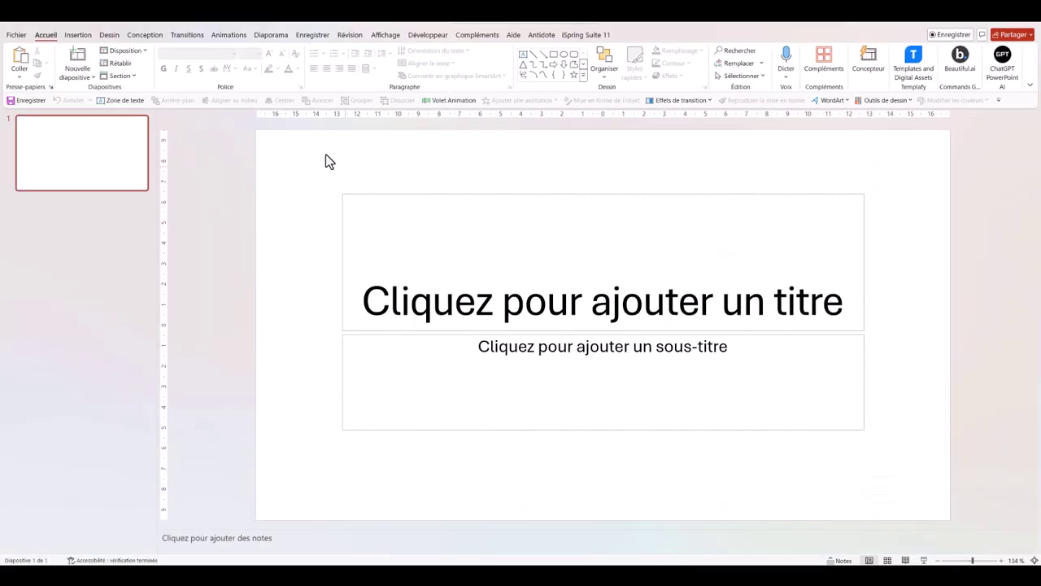
Step: Switch the first slide to the blank Vide layout
click(140, 50)
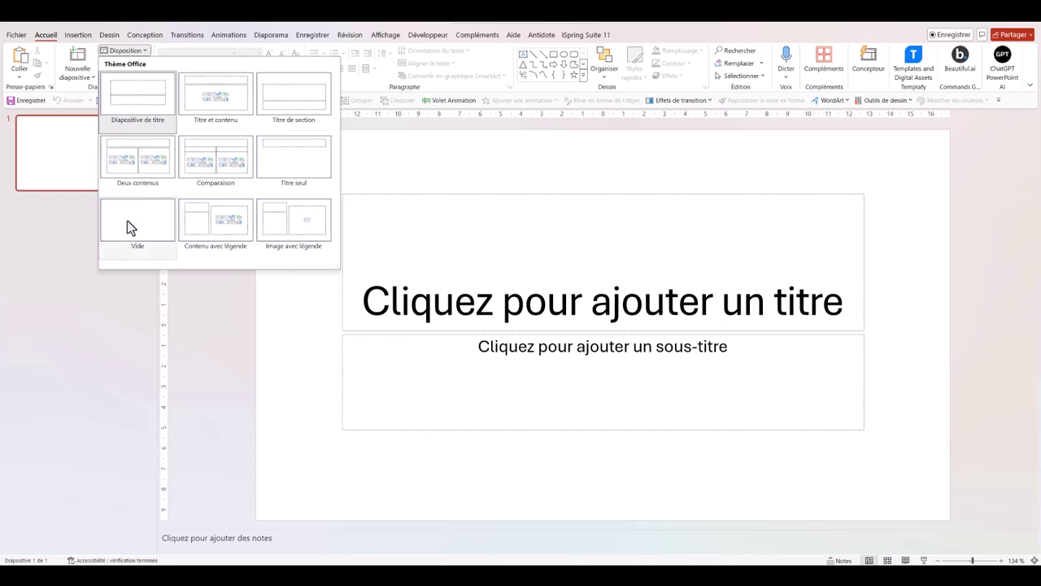
click(139, 226)
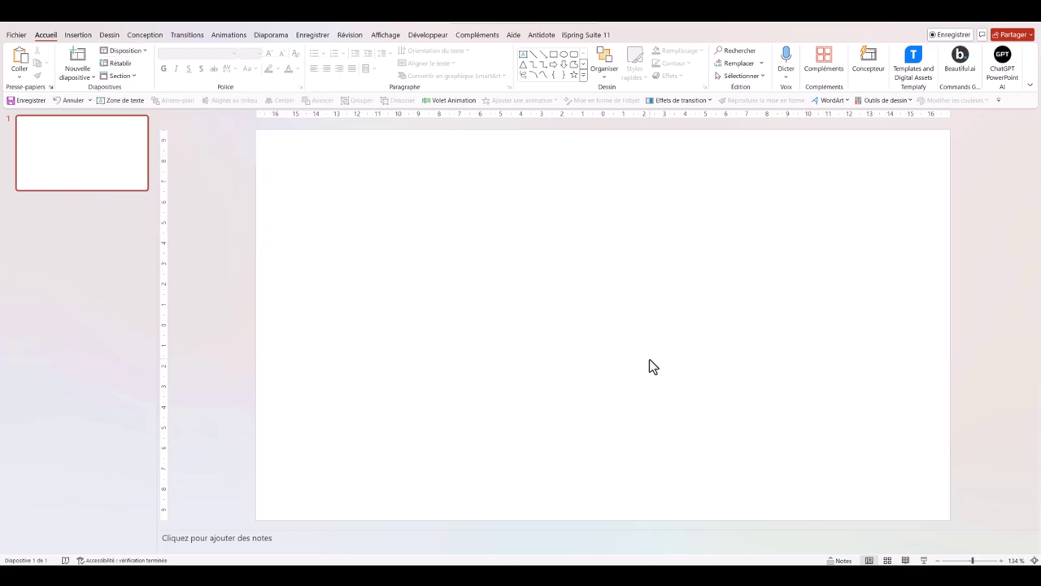
Step: Start a ChatGPT topic deck on 'privilégier la vidéo pour son marketing' in Français with 9 slides
click(1003, 68)
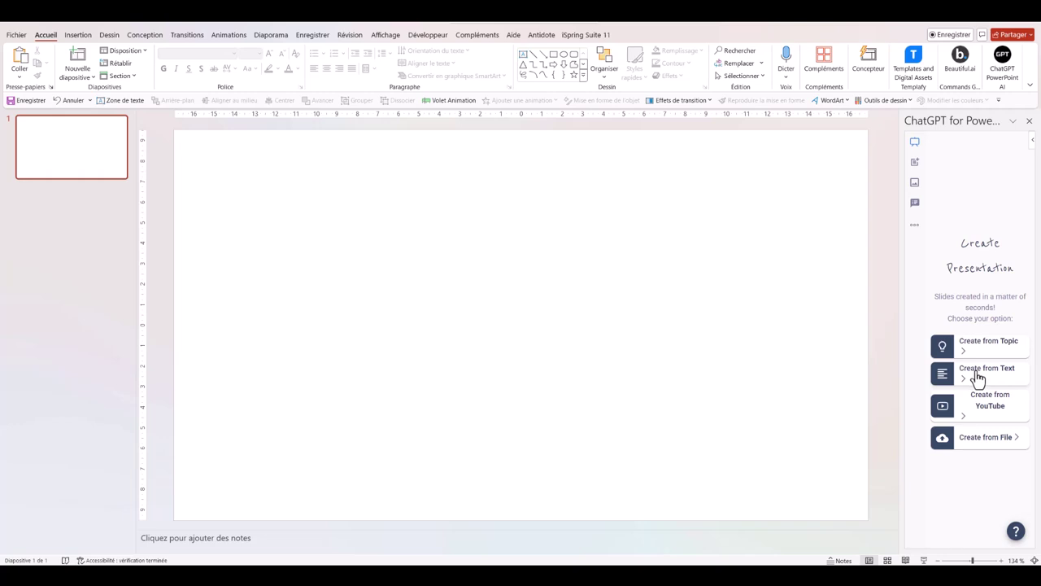
click(986, 355)
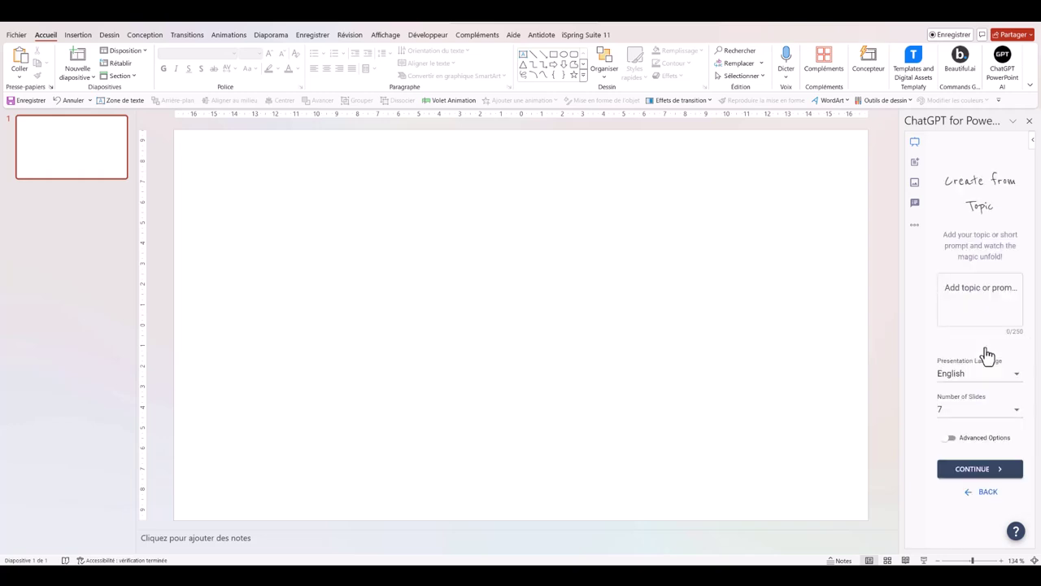
click(962, 293)
text(Pourquoi)
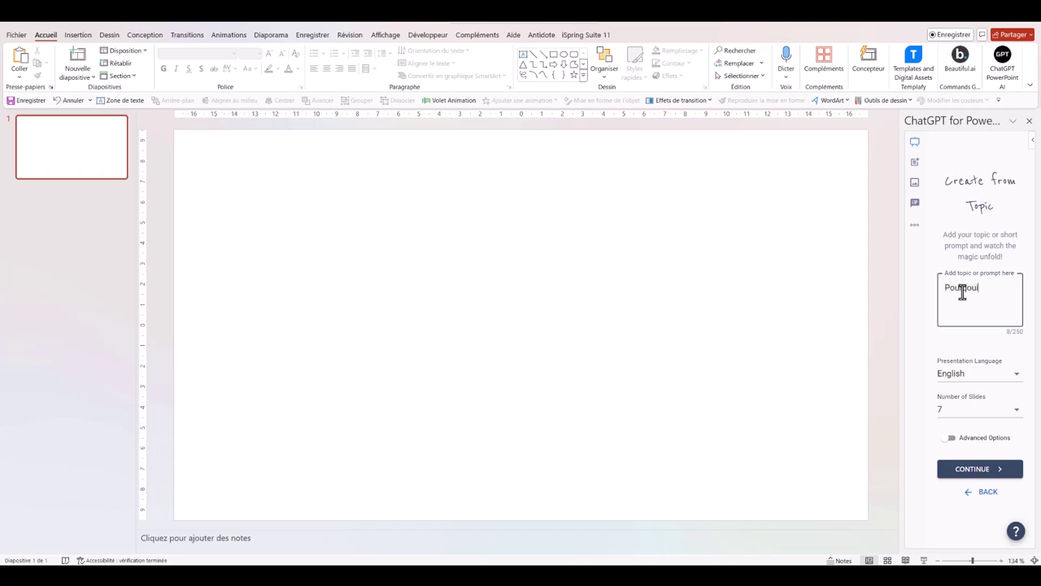
text(privilégier la vidéo pour son marketing)
click(1013, 375)
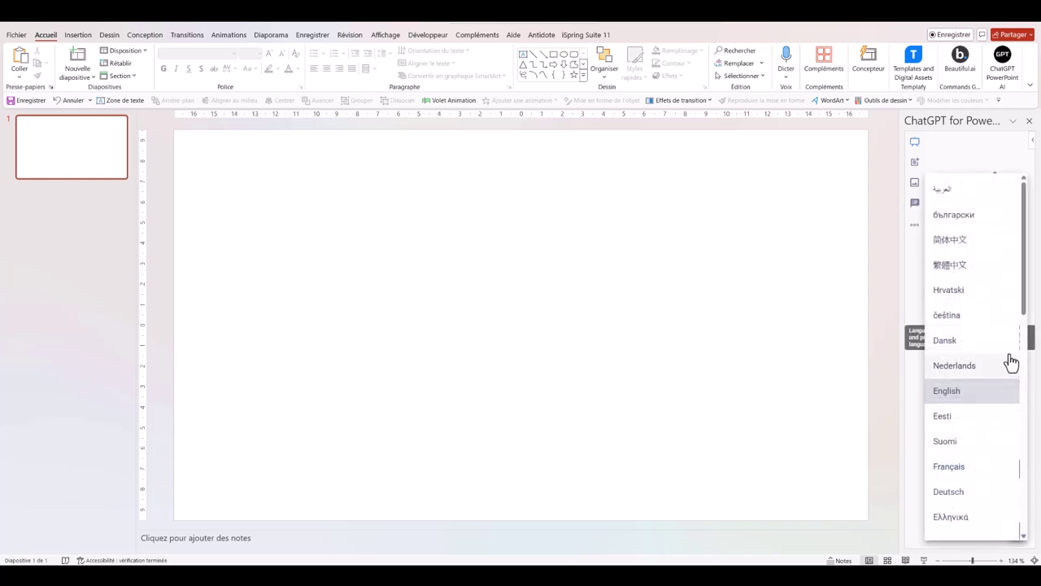
click(971, 472)
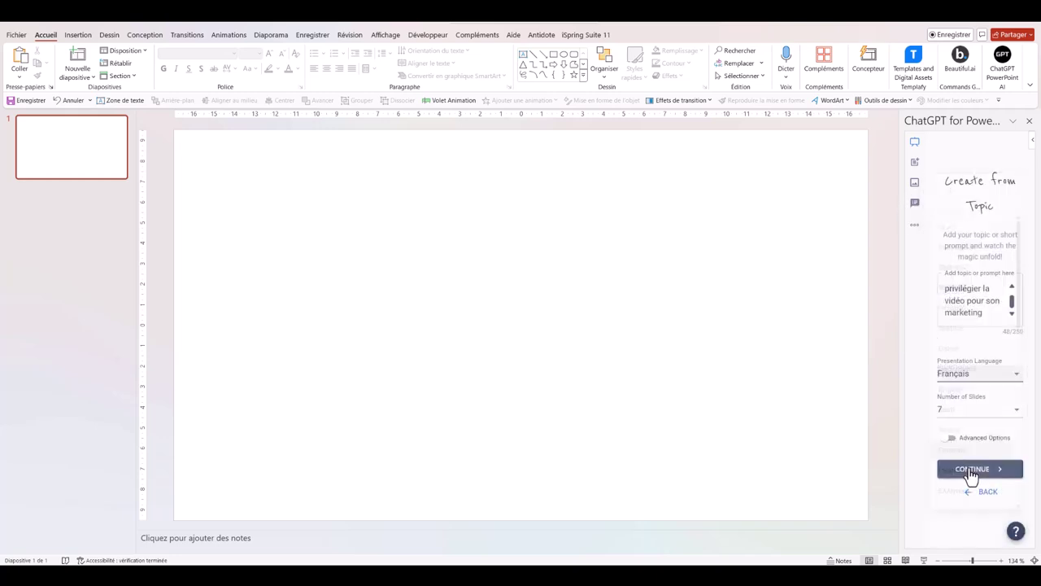
click(978, 413)
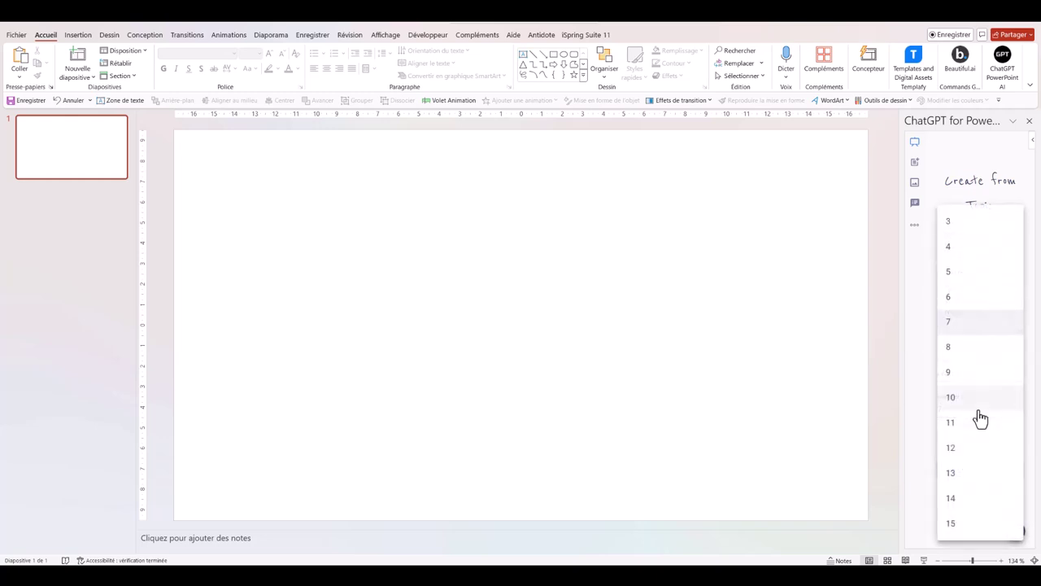
click(951, 373)
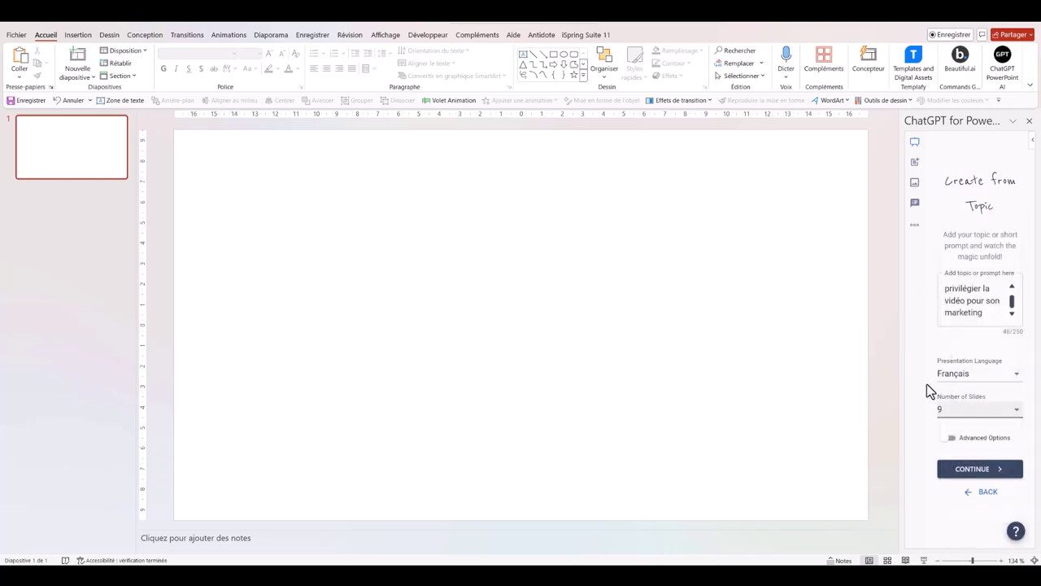
Step: Set Detailed content, Unsplash images and Advanced AI, then generate the outline
click(951, 440)
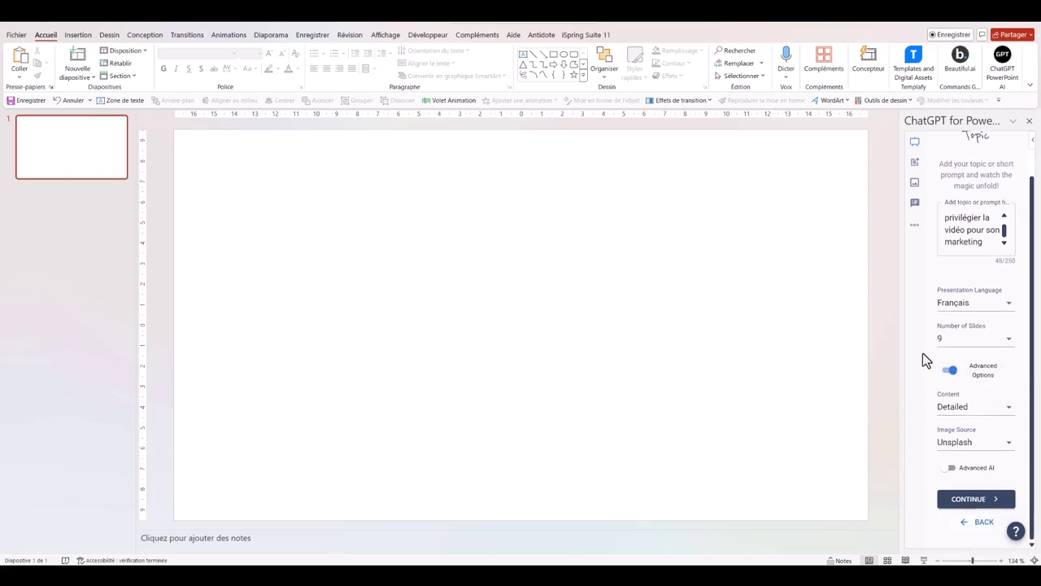
mouse_move(975, 406)
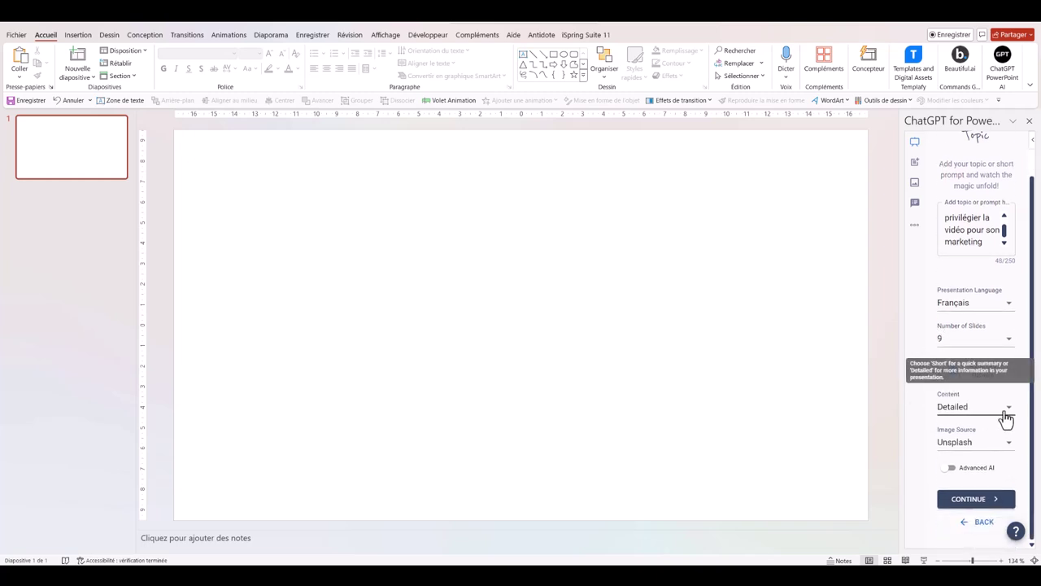
click(1007, 415)
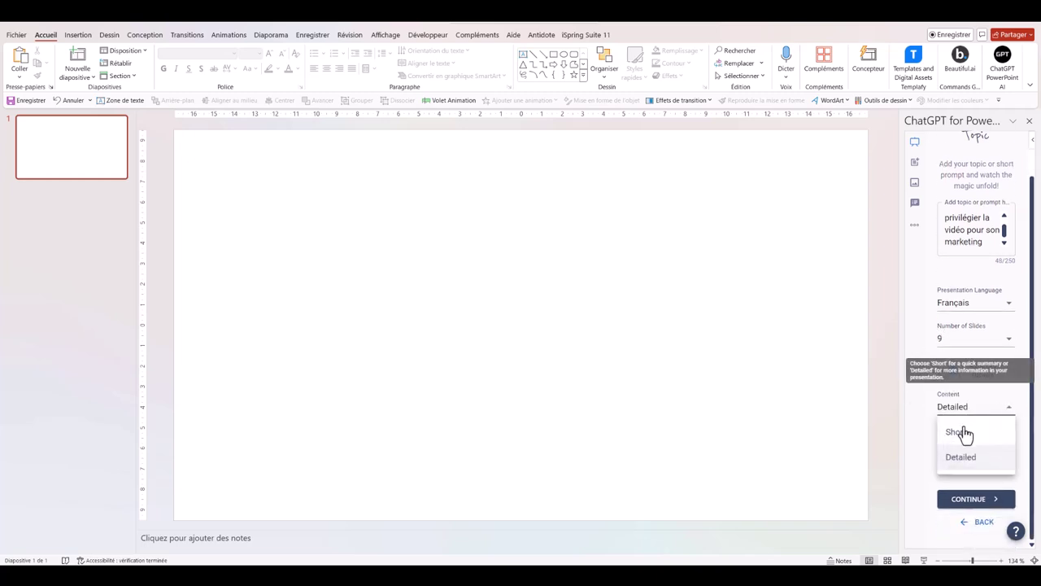
click(922, 418)
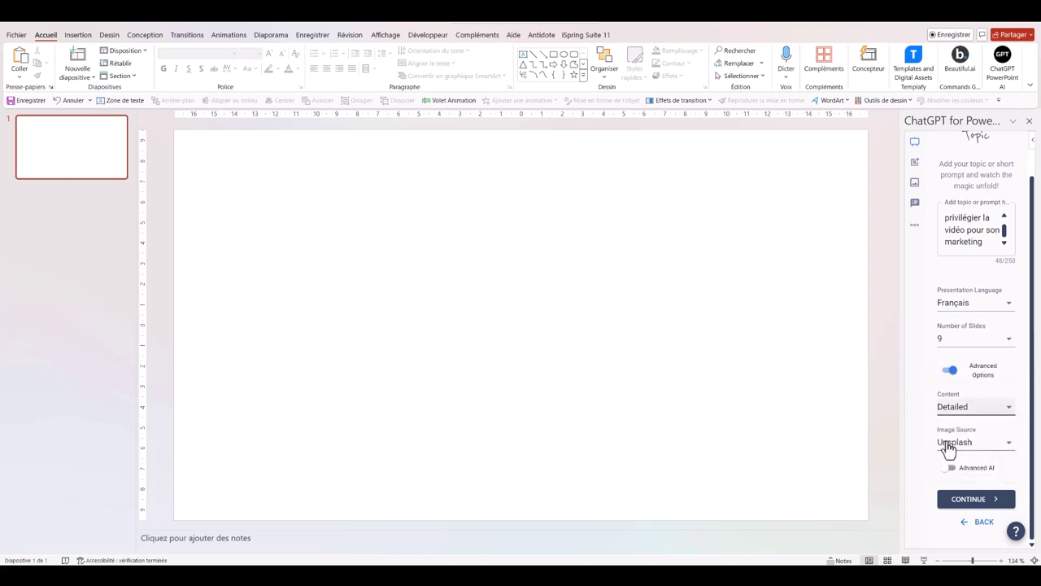
click(1002, 450)
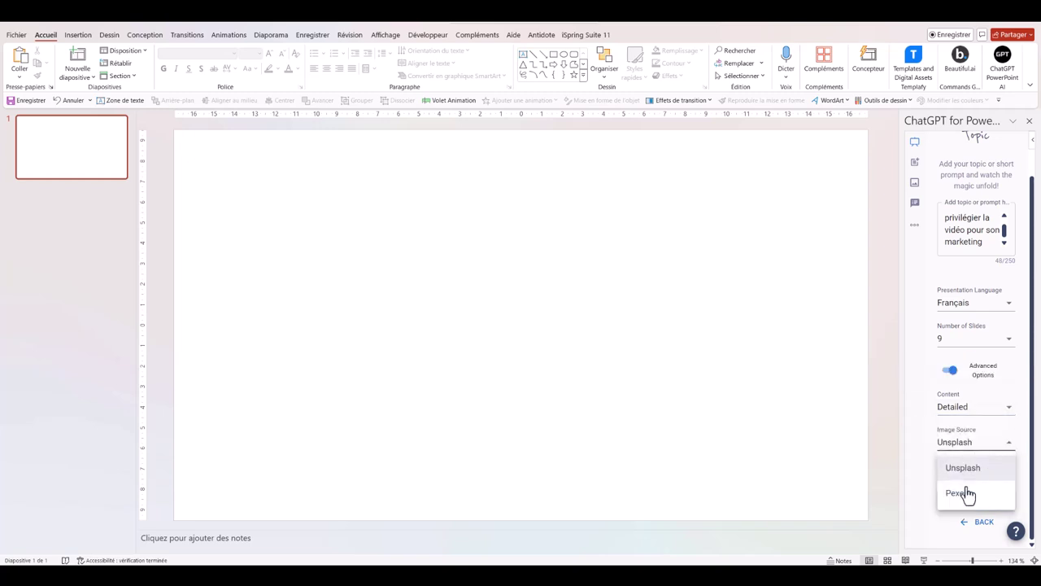
click(917, 427)
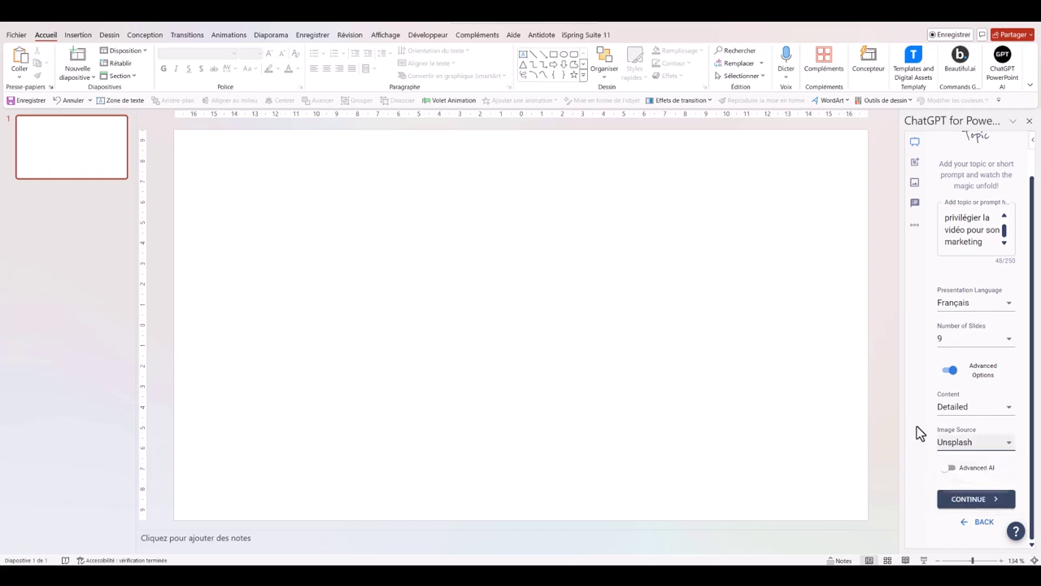
click(949, 468)
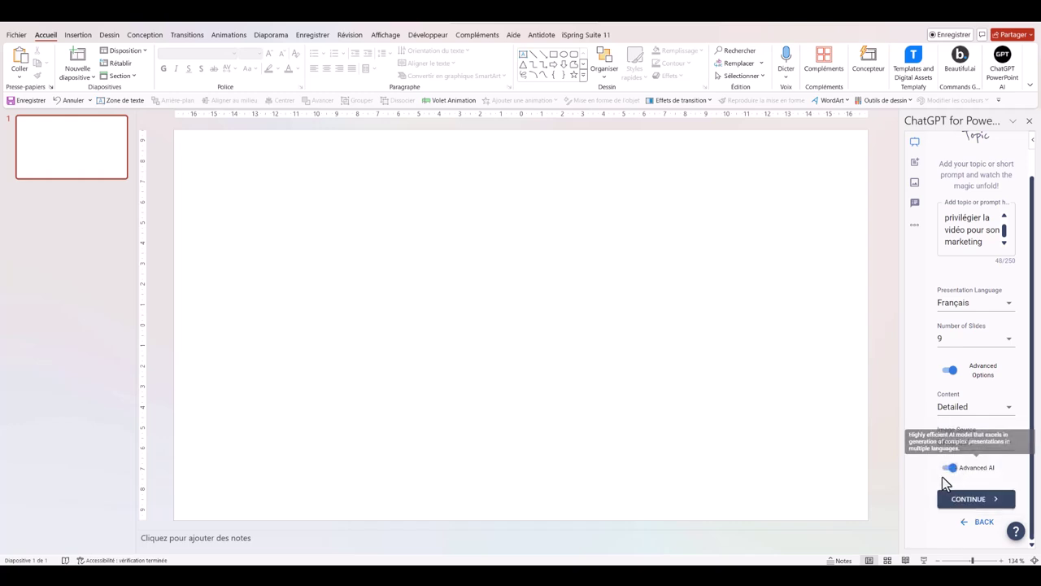
click(981, 510)
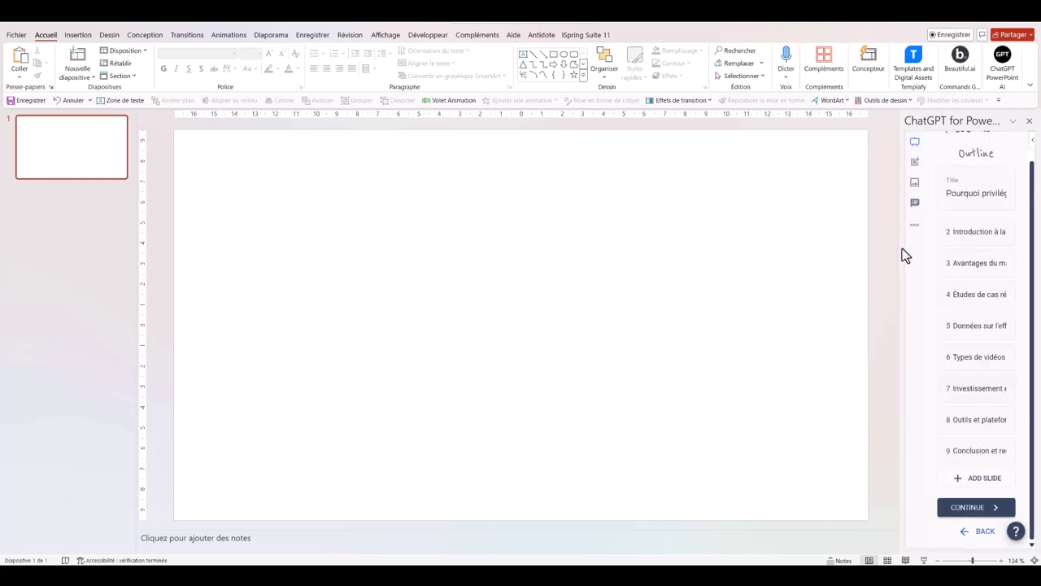
Step: Widen the add-in panel, read the nine-slide French outline and accept it
drag(896, 247, 820, 246)
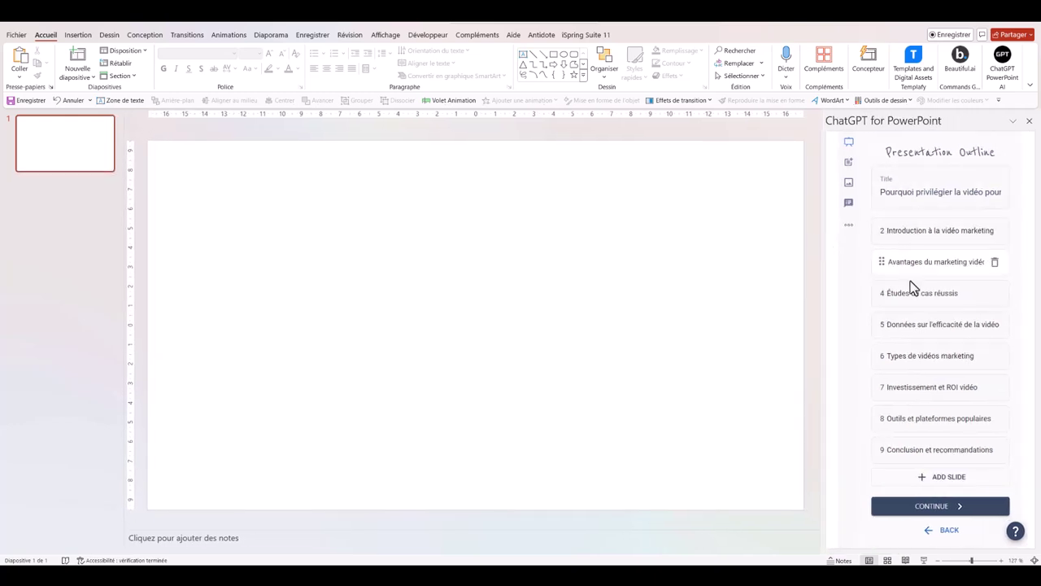
click(942, 507)
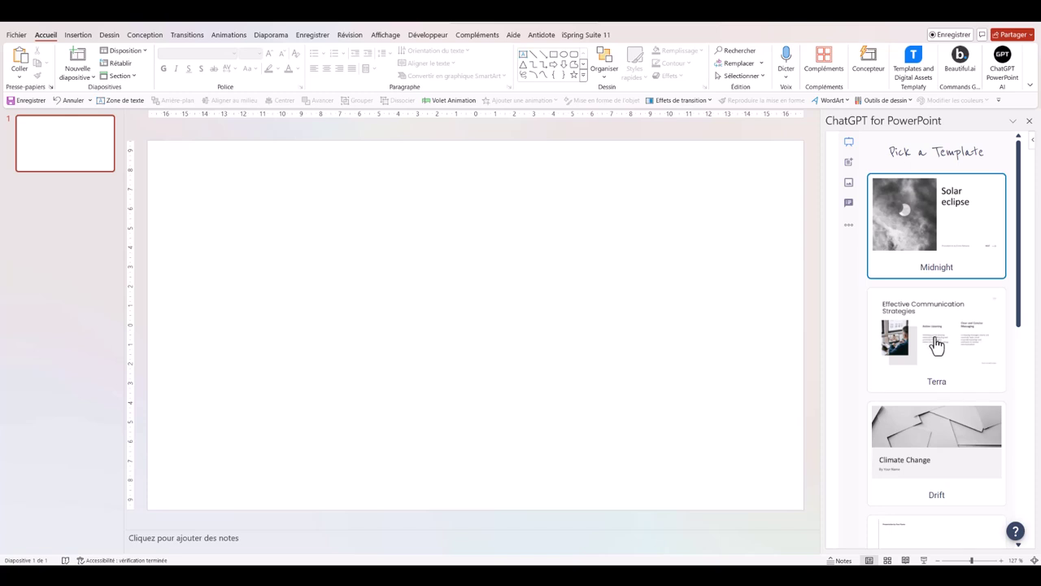
Step: Choose the Blanche template and create the nine slides from it
scroll(937, 344, down, 2)
scroll(936, 309, down, 2)
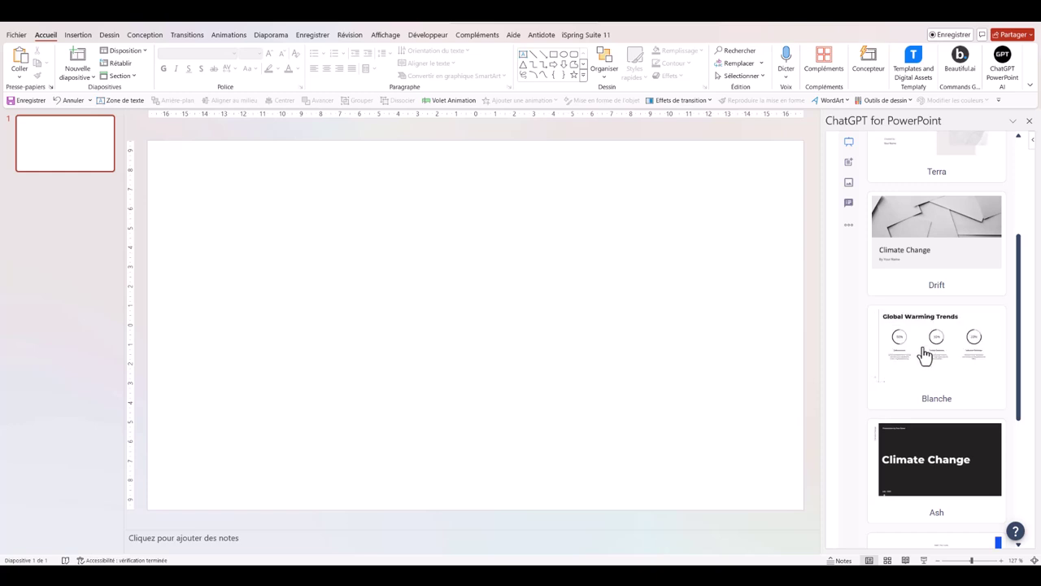
scroll(927, 350, down, 1)
scroll(927, 348, down, 2)
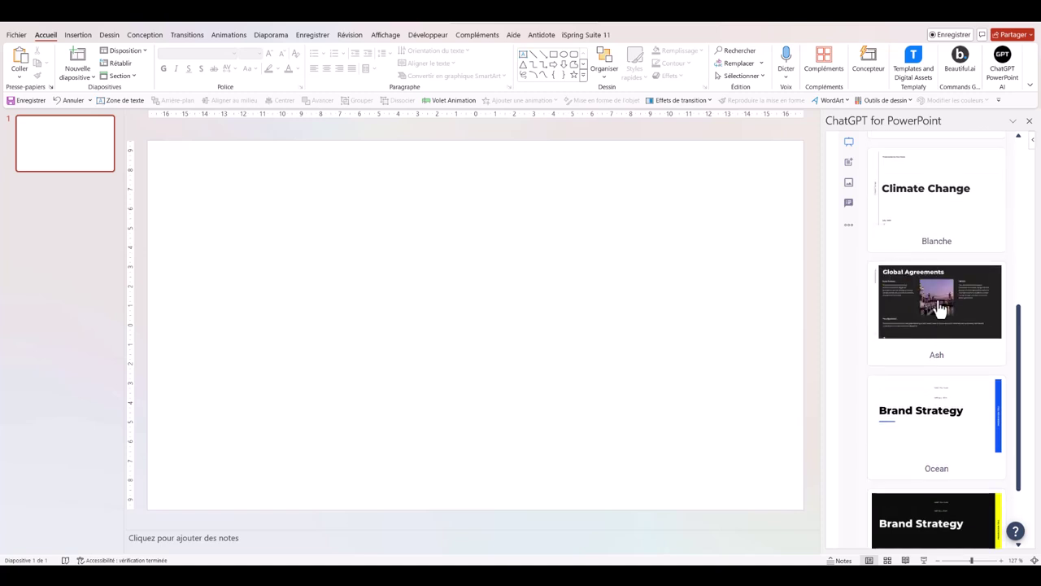
click(927, 228)
scroll(933, 257, down, 2)
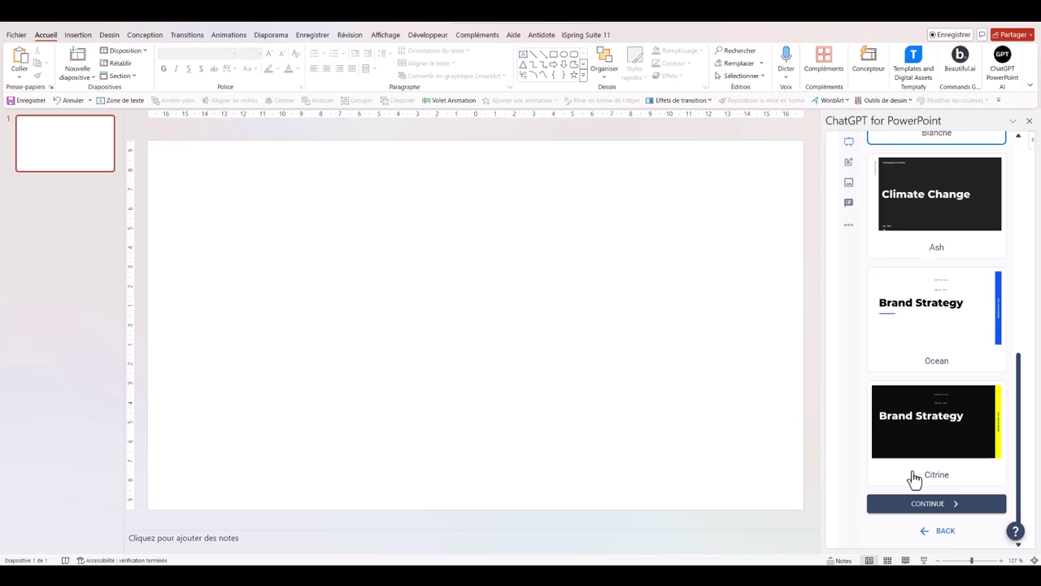
click(935, 505)
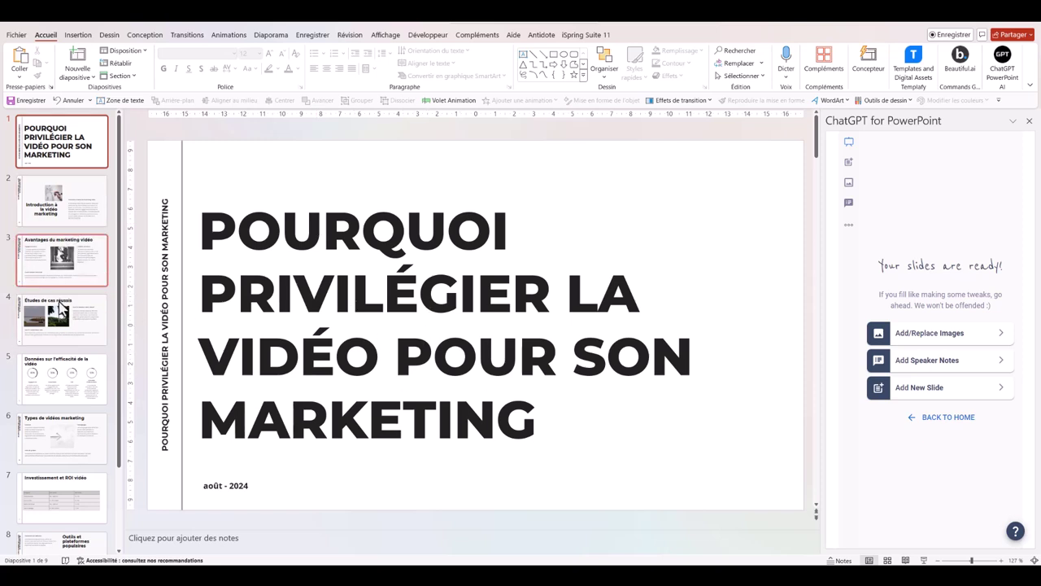
click(56, 213)
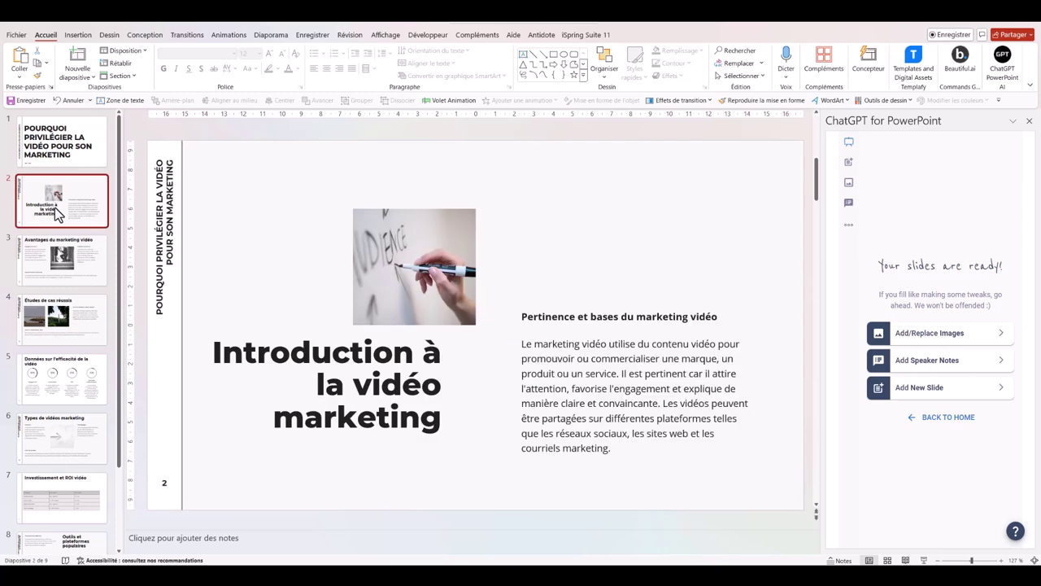
click(49, 275)
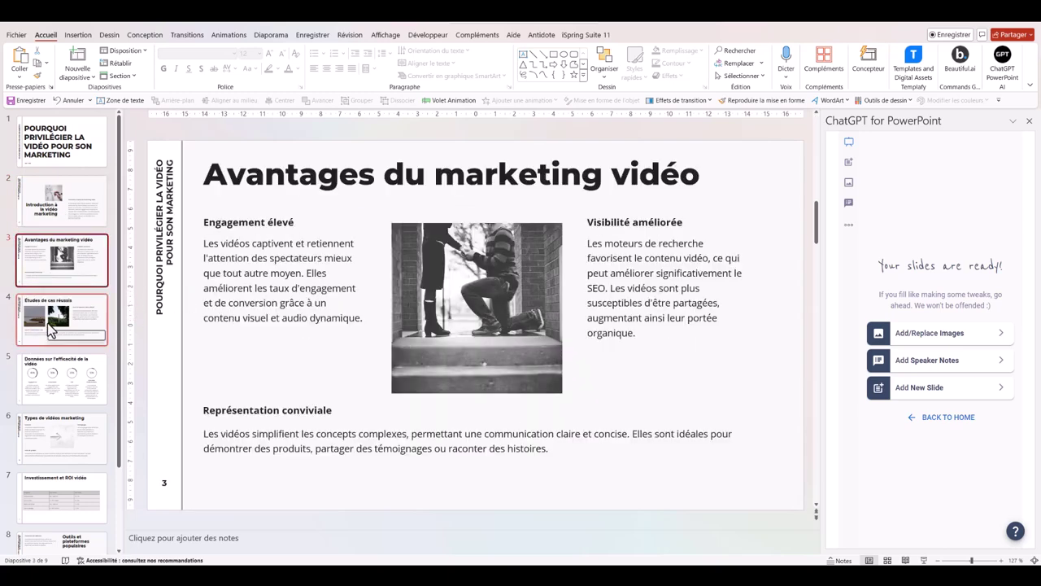
click(49, 325)
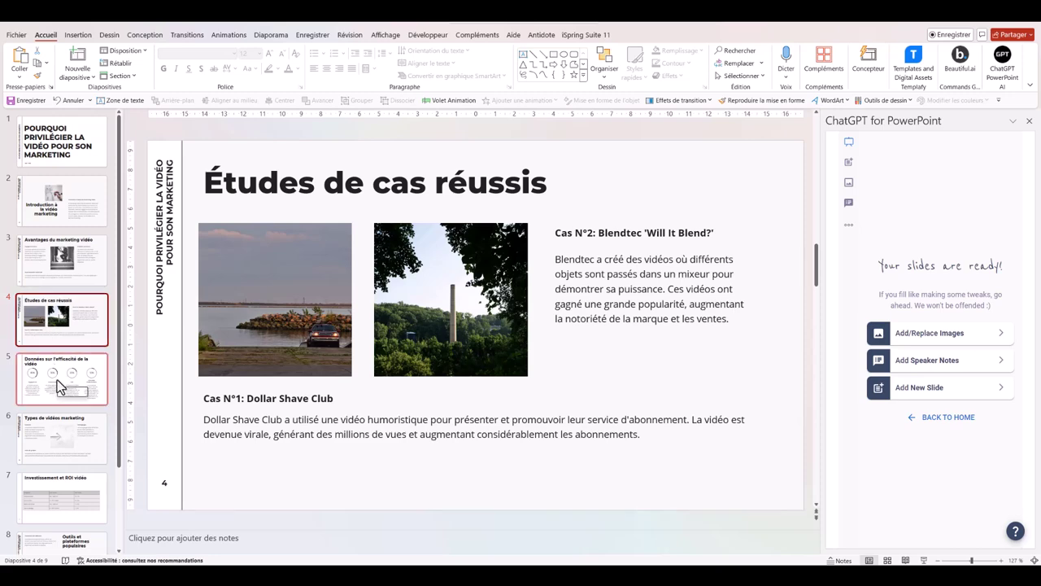
click(57, 386)
scroll(59, 386, down, 2)
click(56, 346)
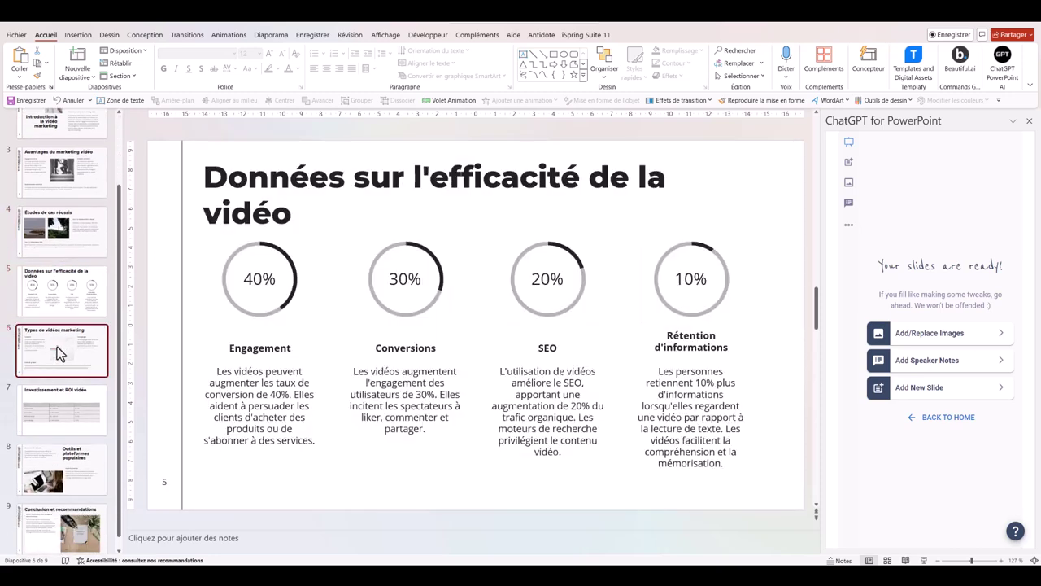
click(76, 402)
scroll(45, 350, down, 1)
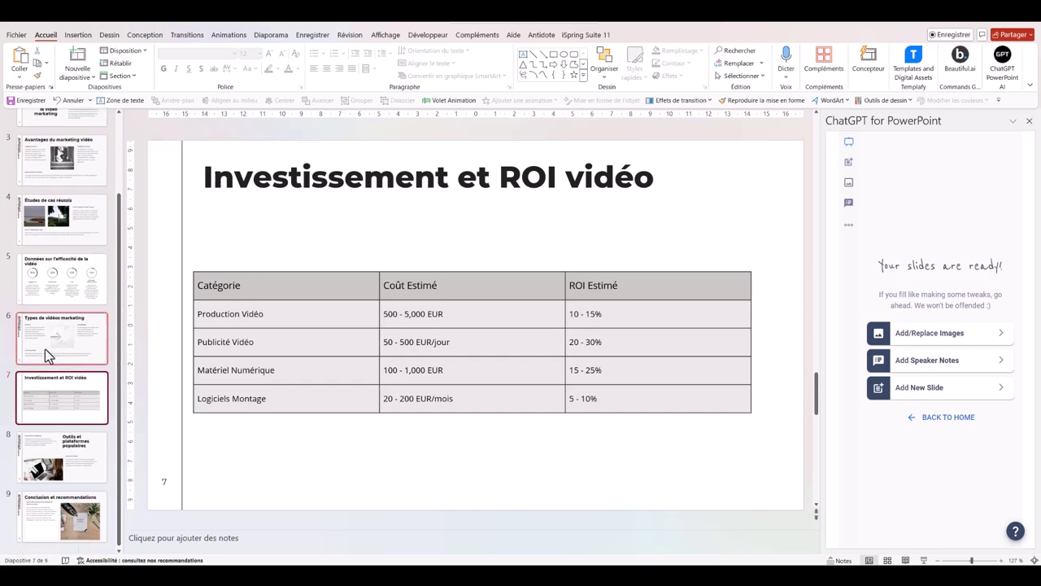
click(39, 464)
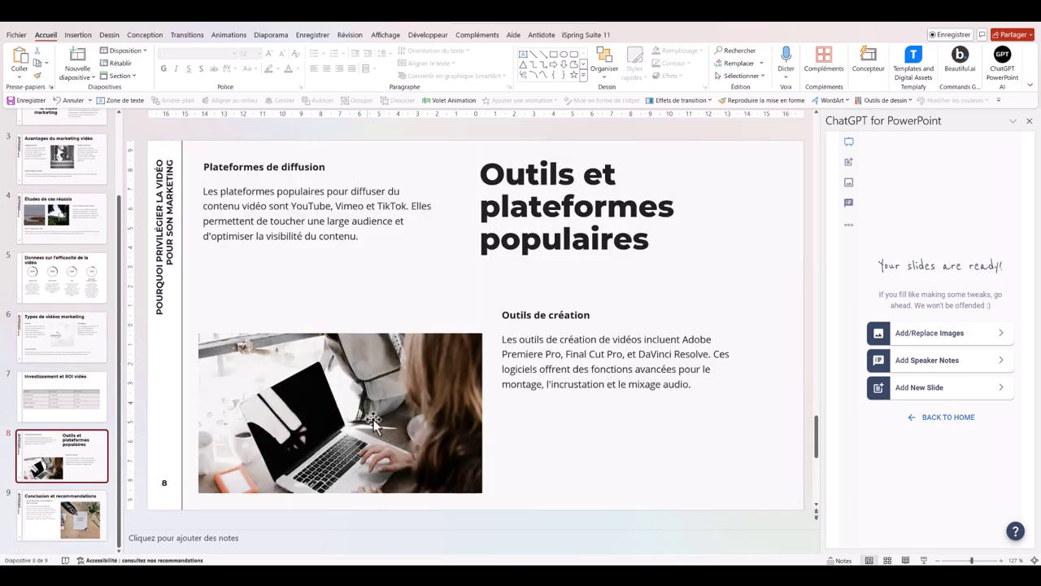
click(61, 520)
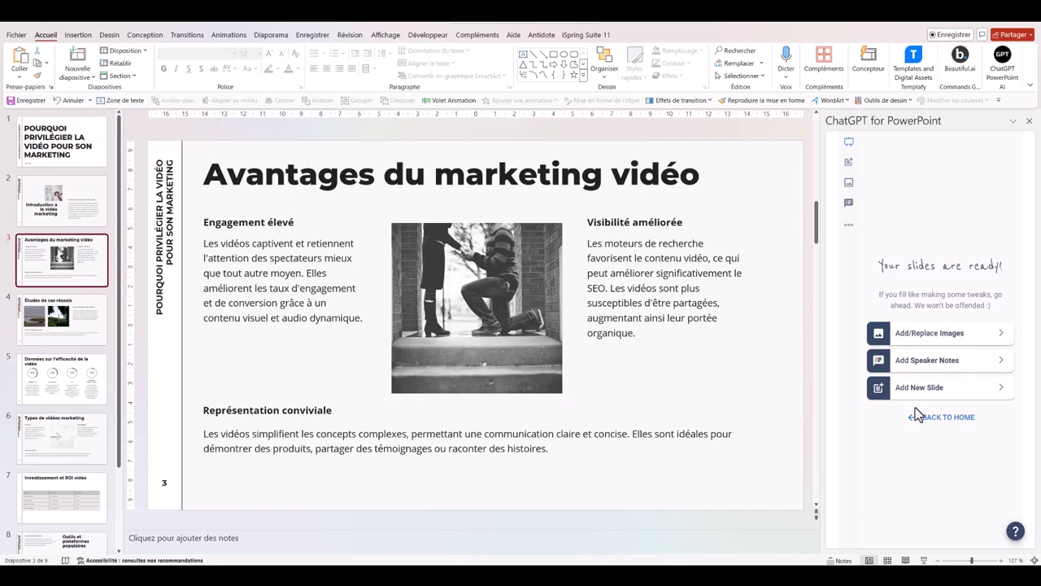
Step: Look through Unsplash image suggestions for slide 3, then close the ChatGPT panel without replacing
click(911, 341)
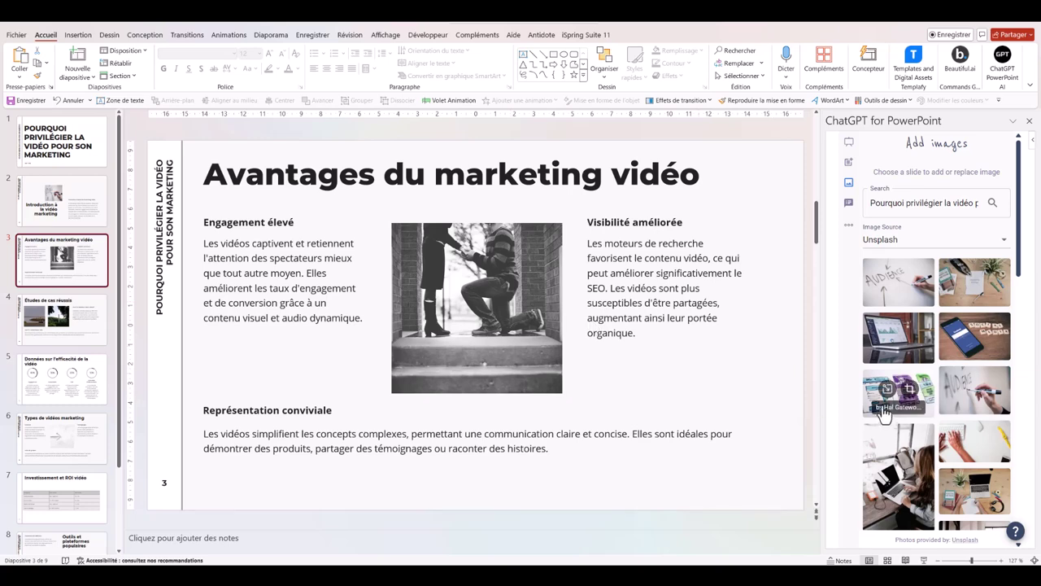
scroll(918, 415, down, 1)
scroll(917, 415, down, 3)
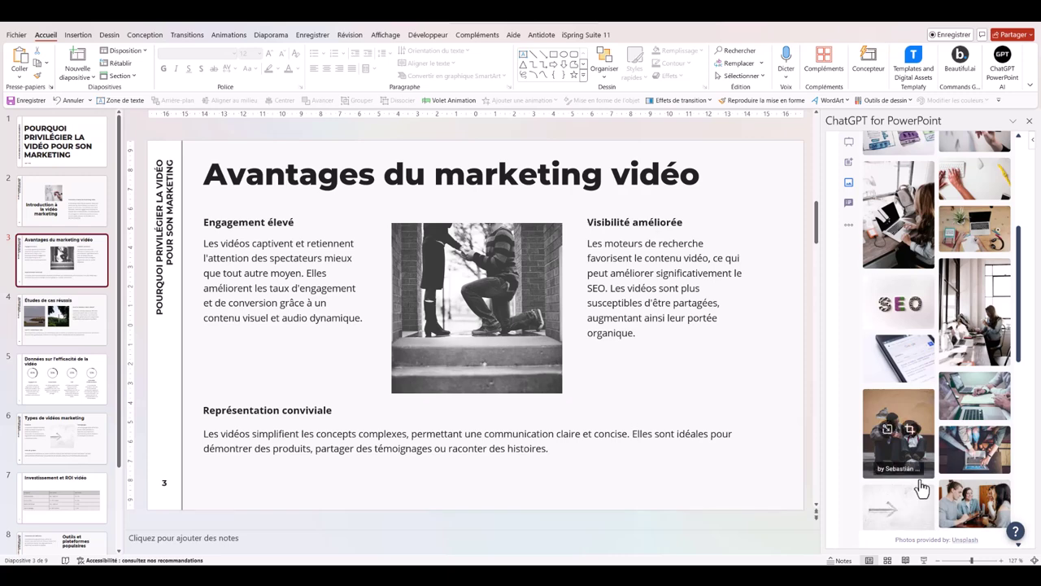
scroll(920, 492, down, 2)
scroll(920, 486, down, 2)
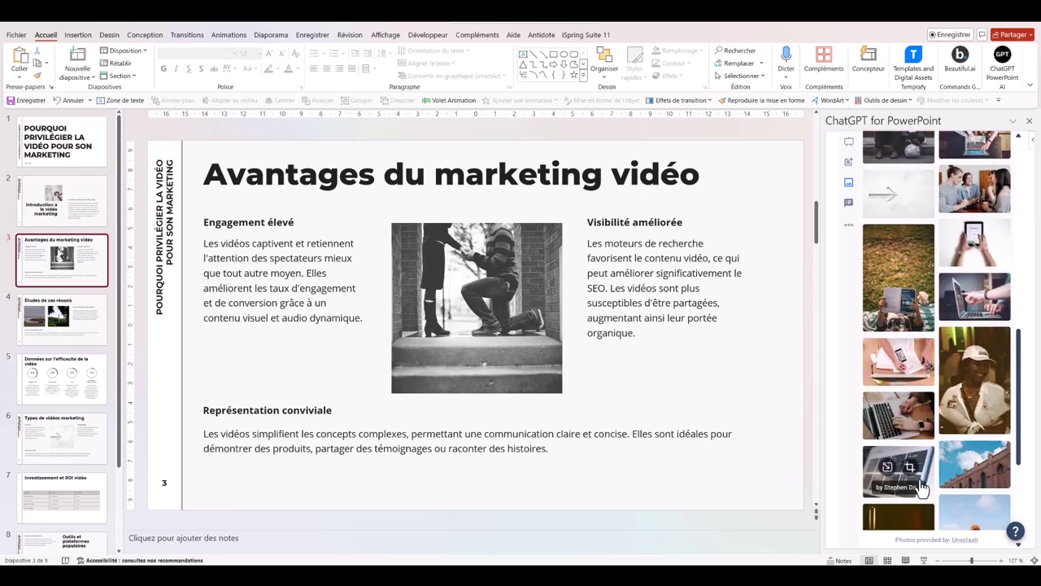
scroll(920, 486, up, 4)
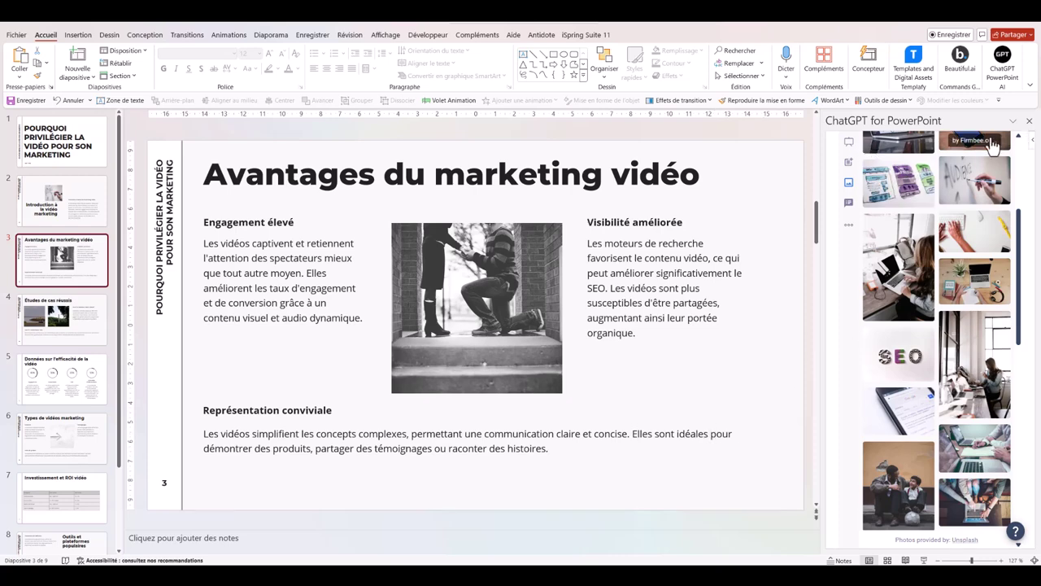
click(1029, 120)
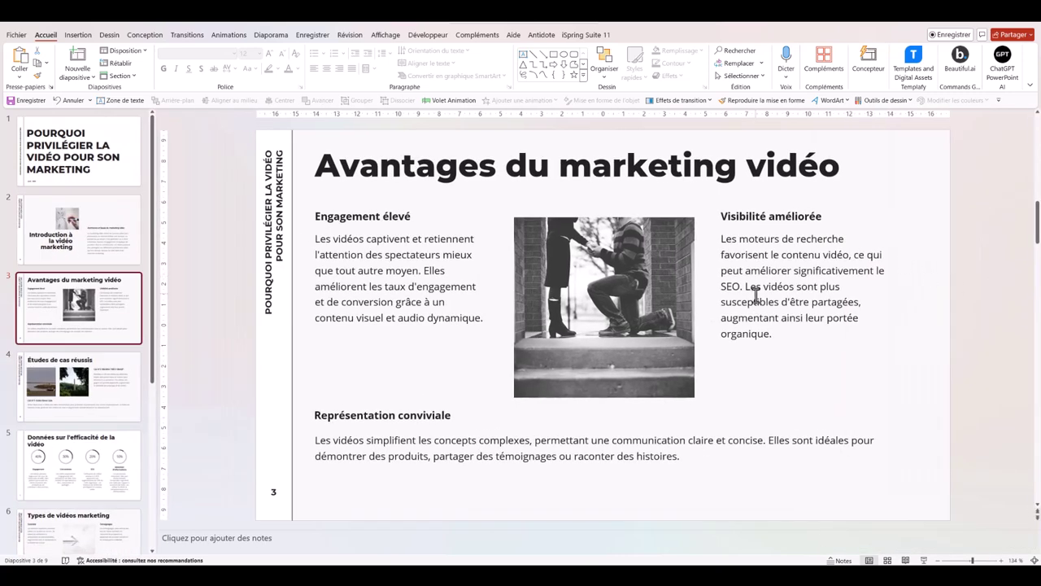
Step: Generate ChatGPT speaker notes for the title slide and copy them
click(1009, 61)
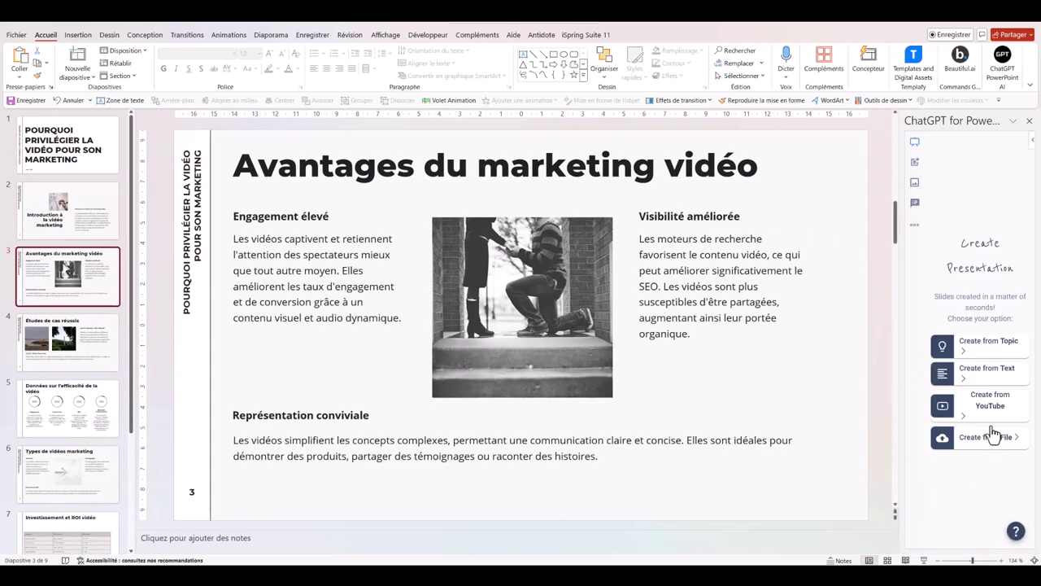
click(915, 204)
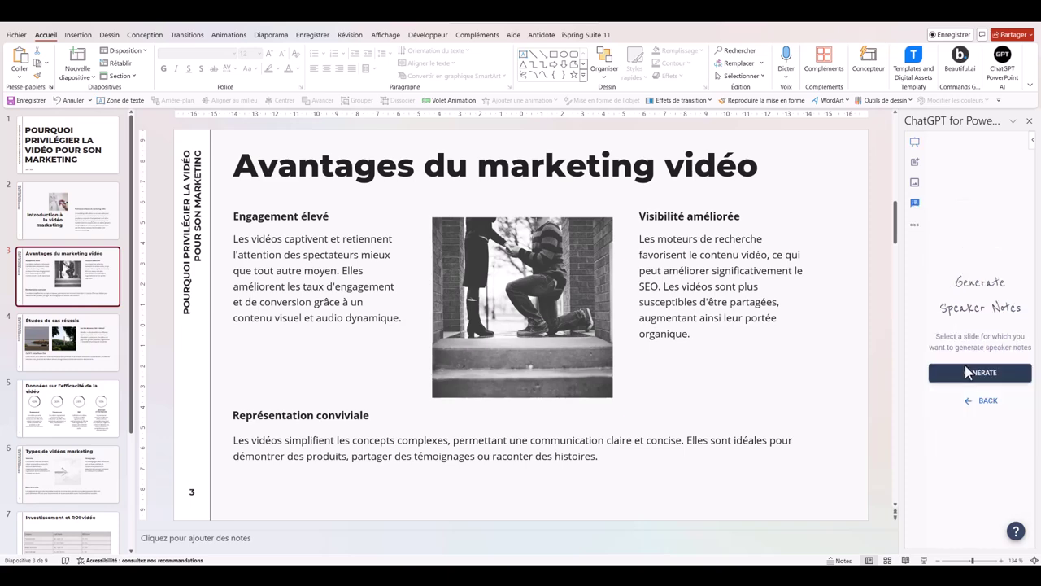
click(81, 143)
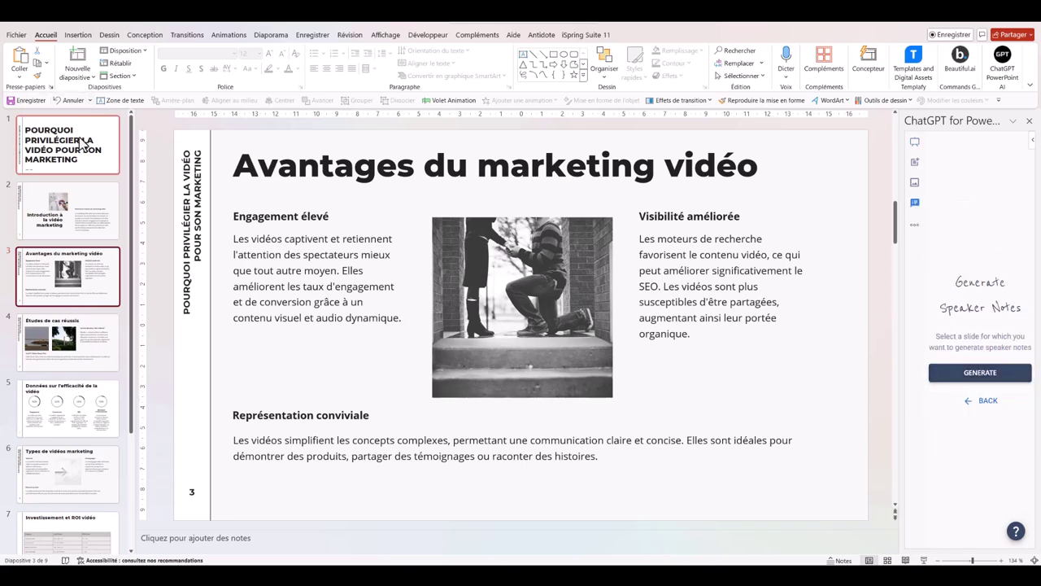
click(975, 374)
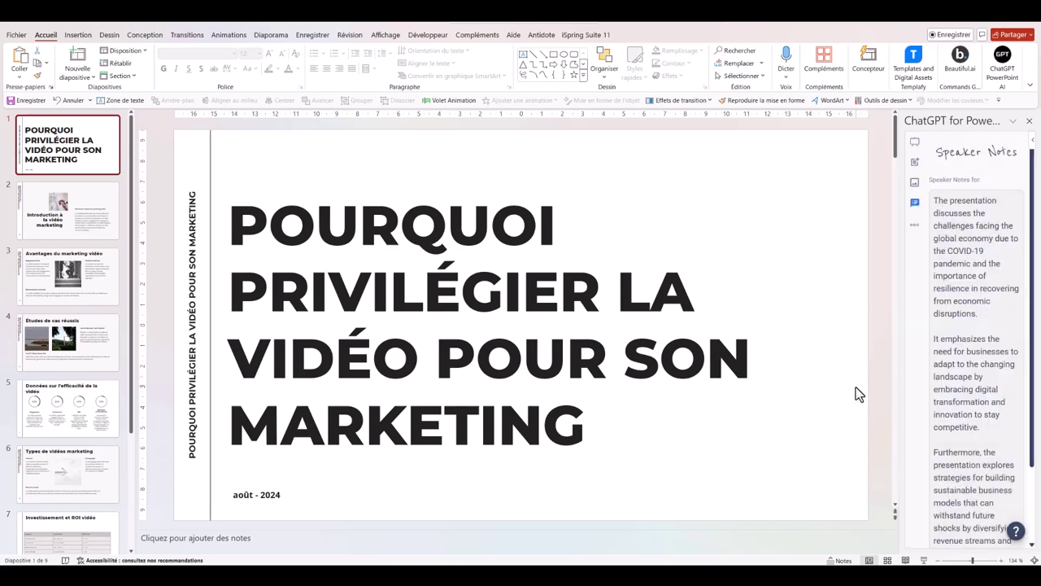
scroll(967, 341, down, 2)
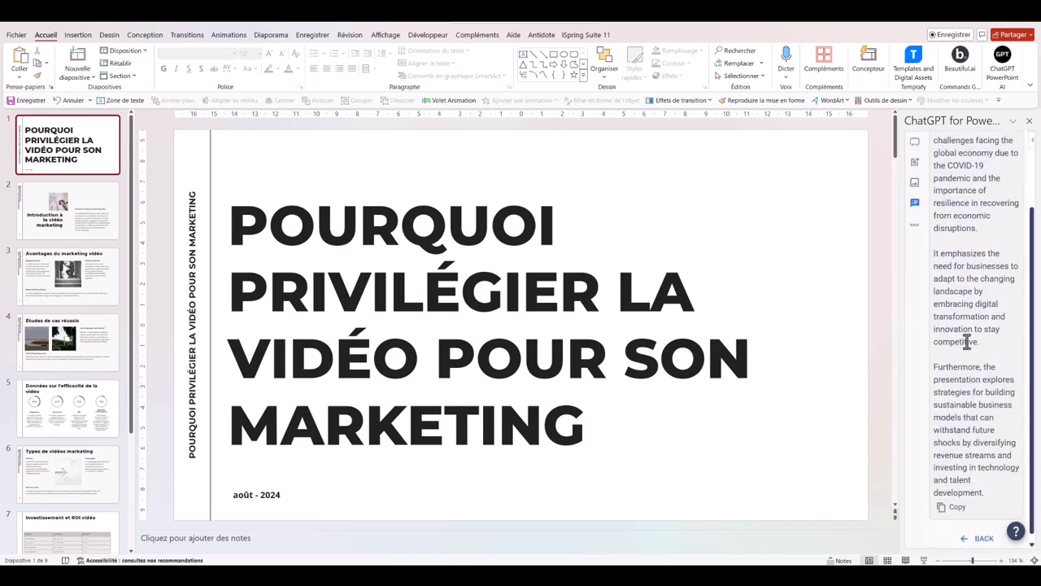
click(952, 499)
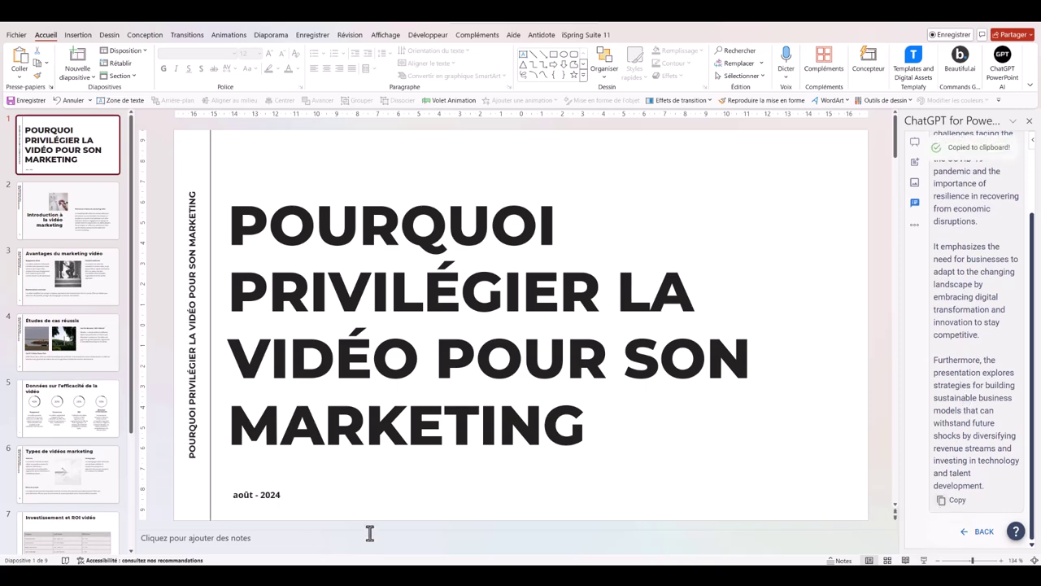
Step: Paste the generated notes into slide 1's enlarged notes pane and select all of it
drag(386, 529, 386, 492)
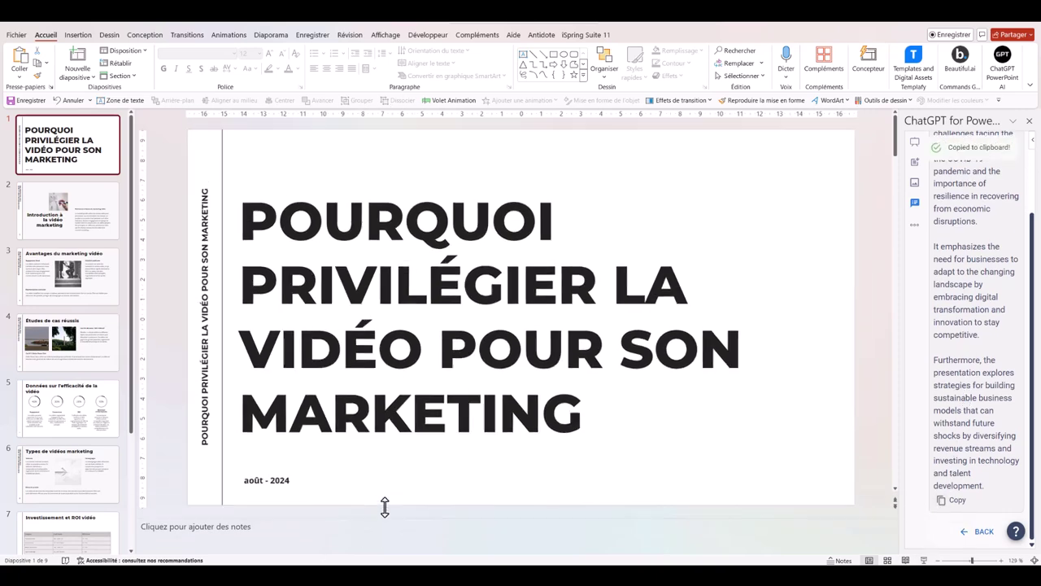
click(175, 506)
right_click(175, 510)
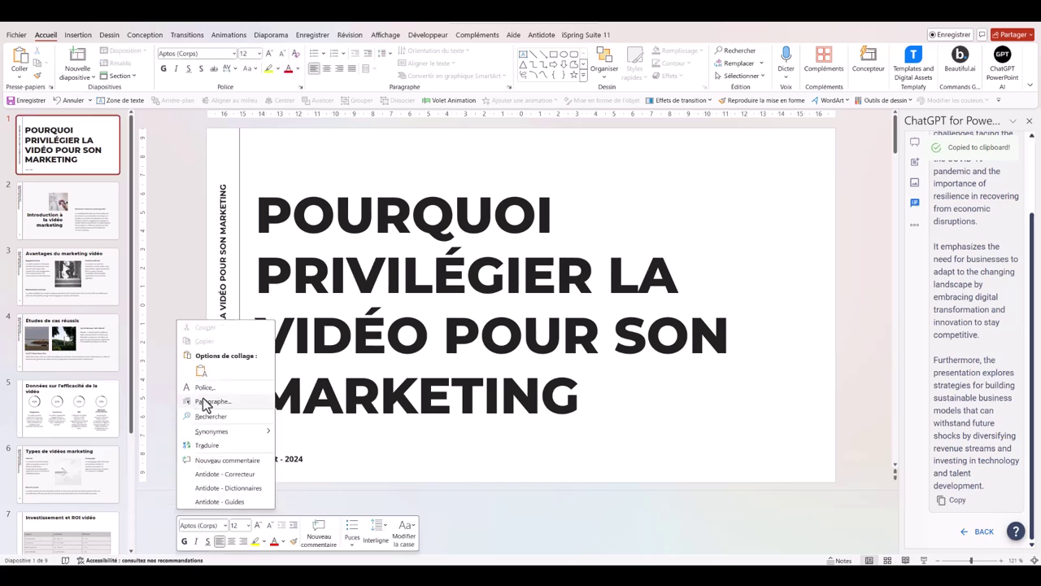
click(203, 376)
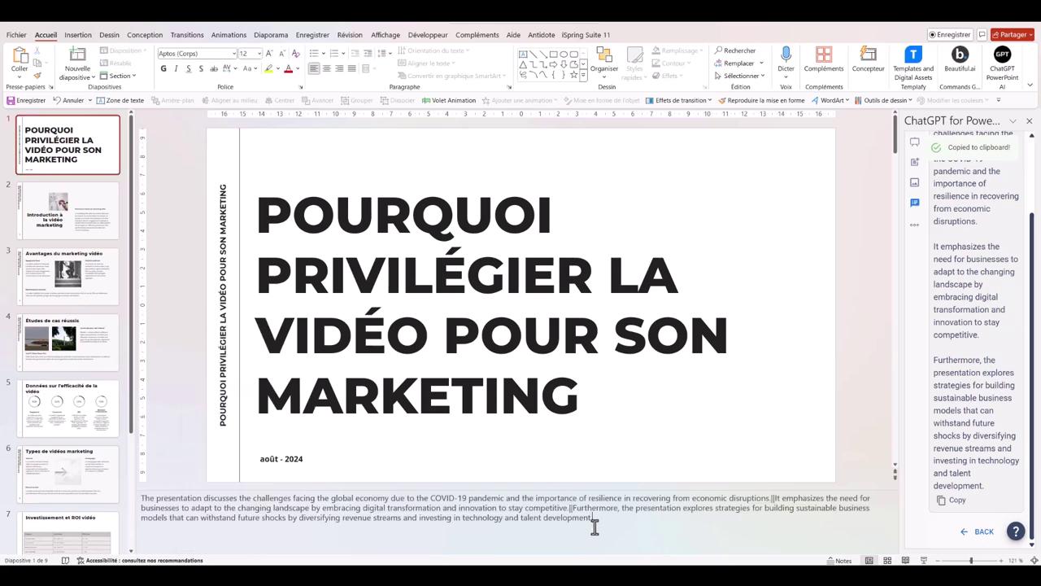
drag(593, 518, 165, 515)
drag(134, 504, 138, 497)
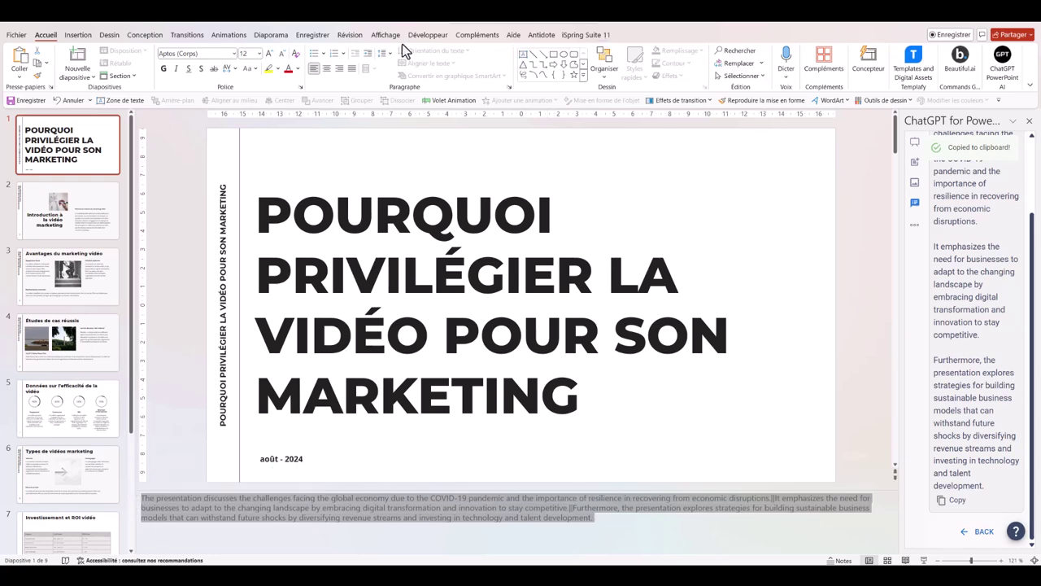
Step: Replace slide 1's notes with their French translation from Traduire, then go to slide 2
click(357, 36)
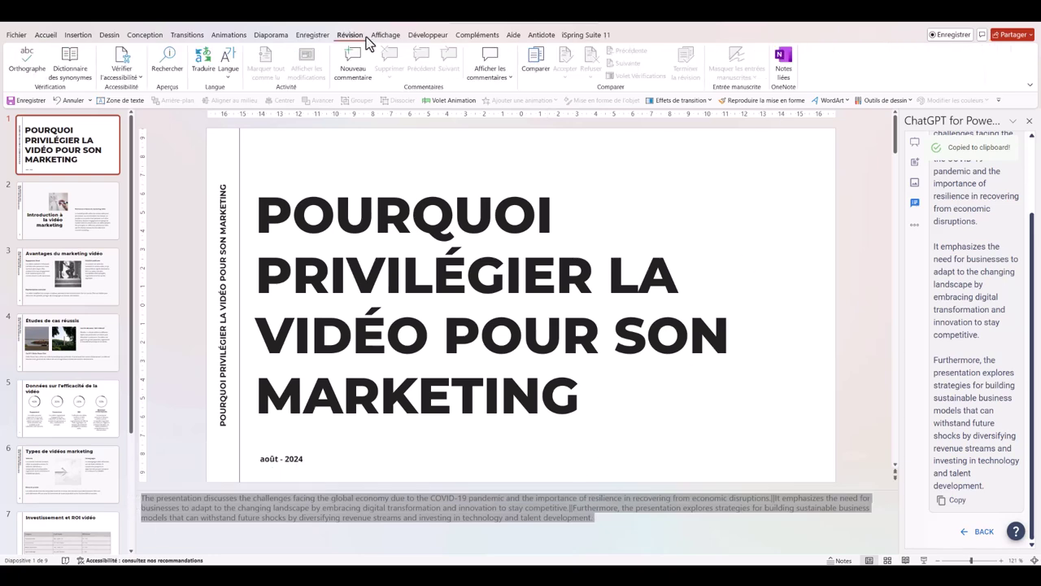
click(204, 64)
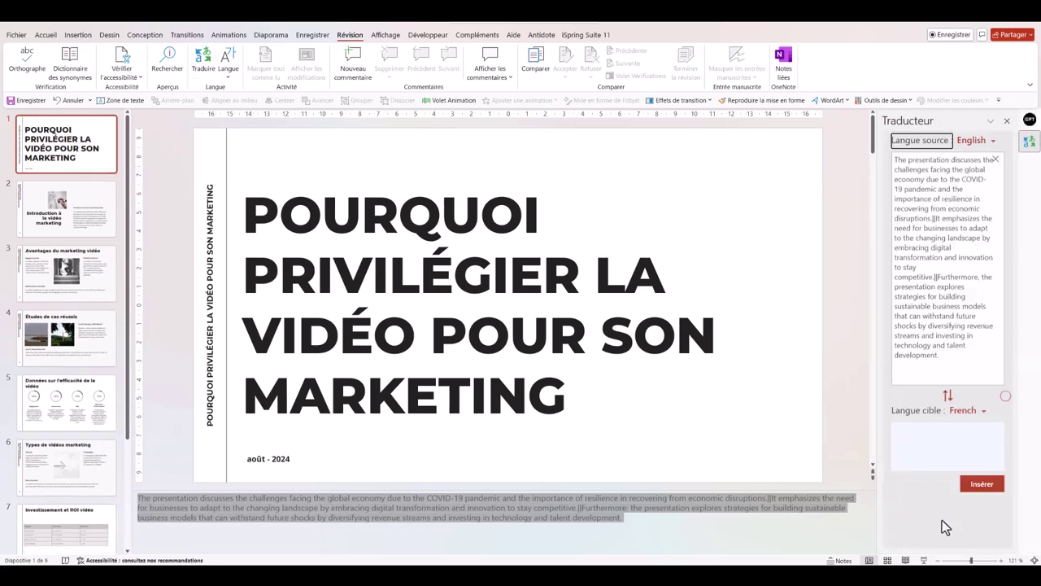
scroll(961, 476, down, 4)
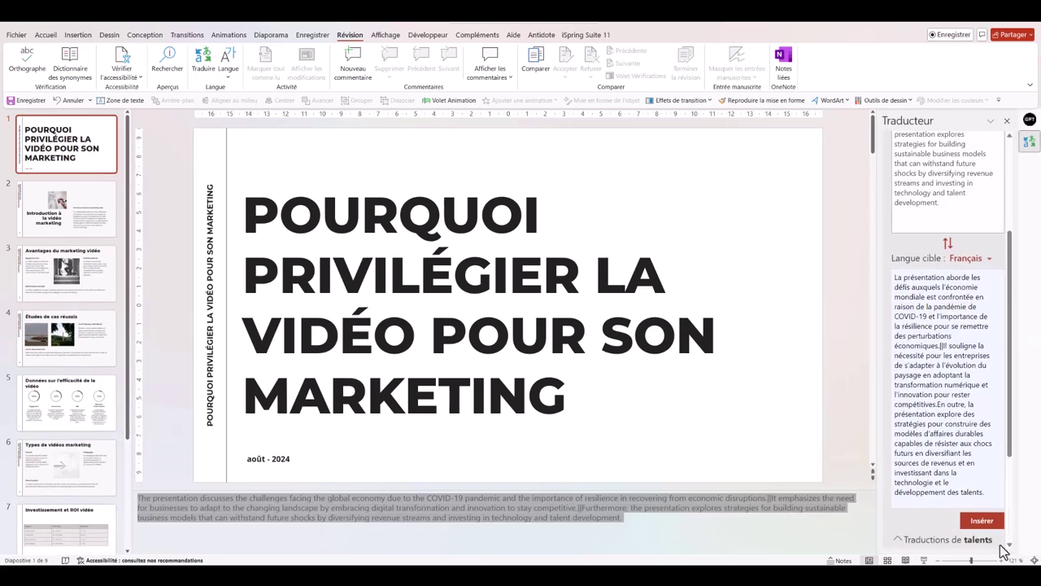
click(981, 522)
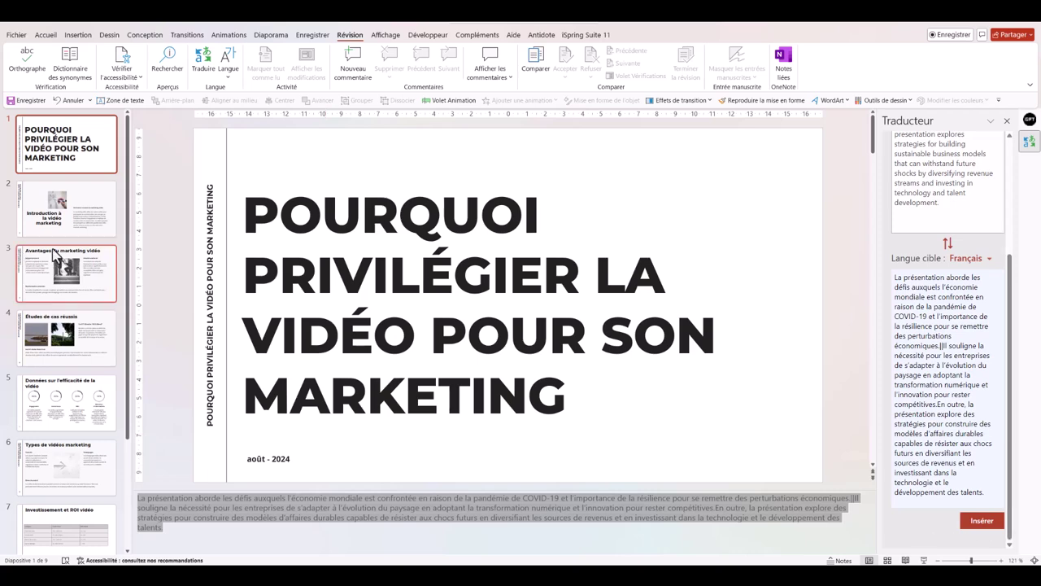
click(65, 209)
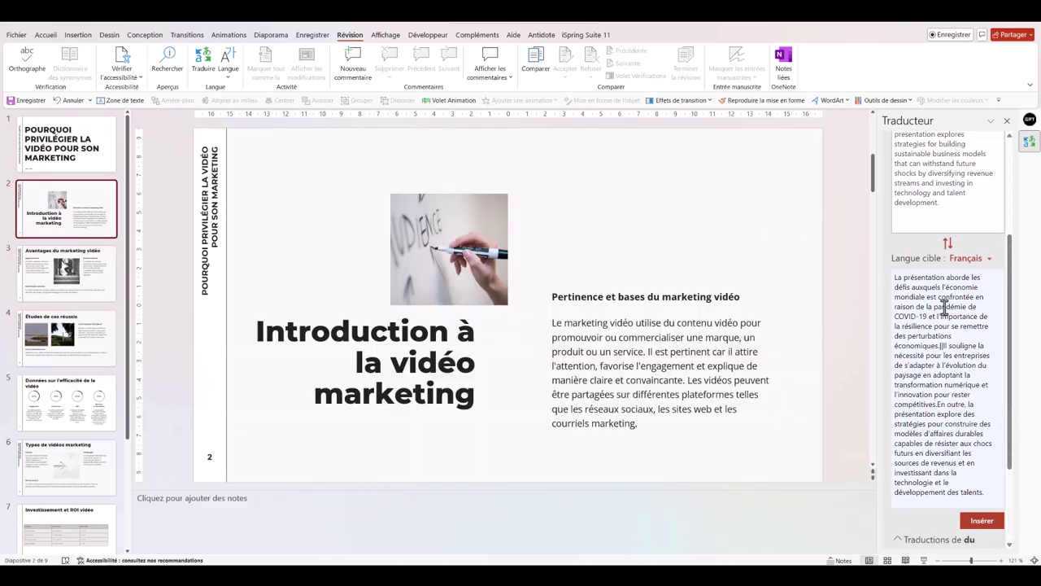
click(1007, 120)
Step: Generate and paste ChatGPT speaker notes into slide 2, then select slide 3's English notes
click(915, 203)
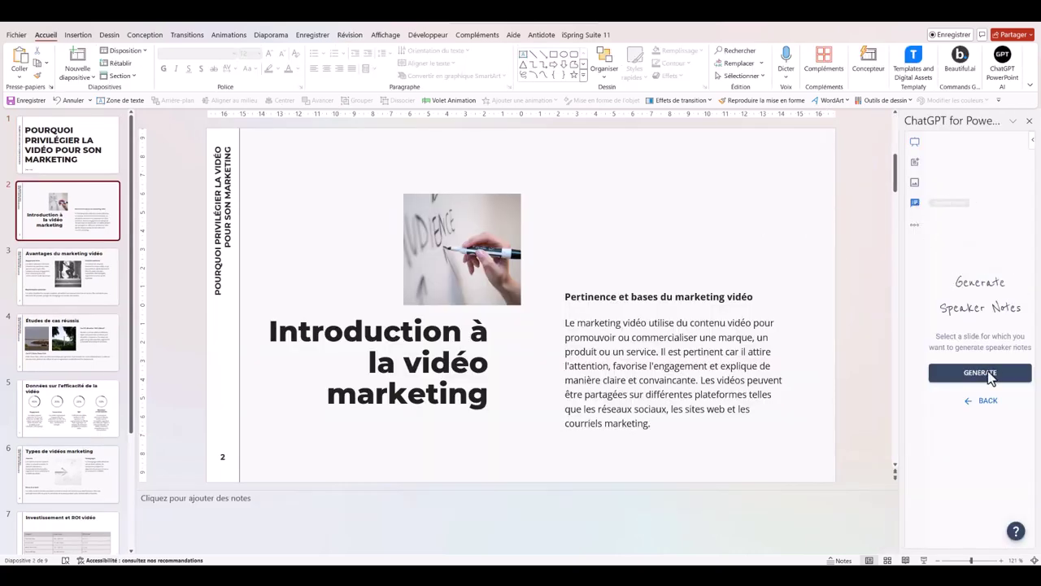
click(999, 376)
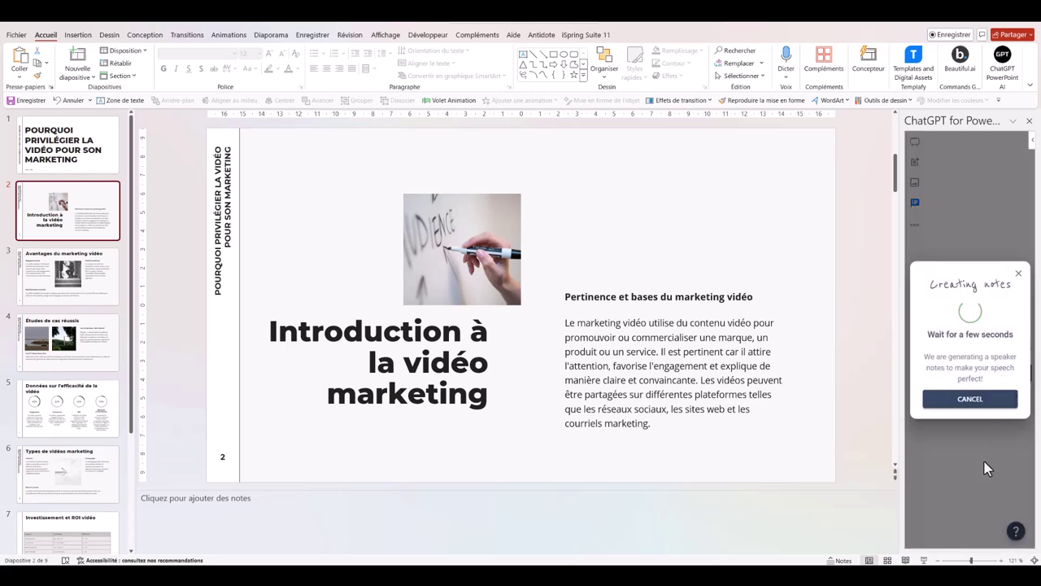
scroll(983, 398, down, 5)
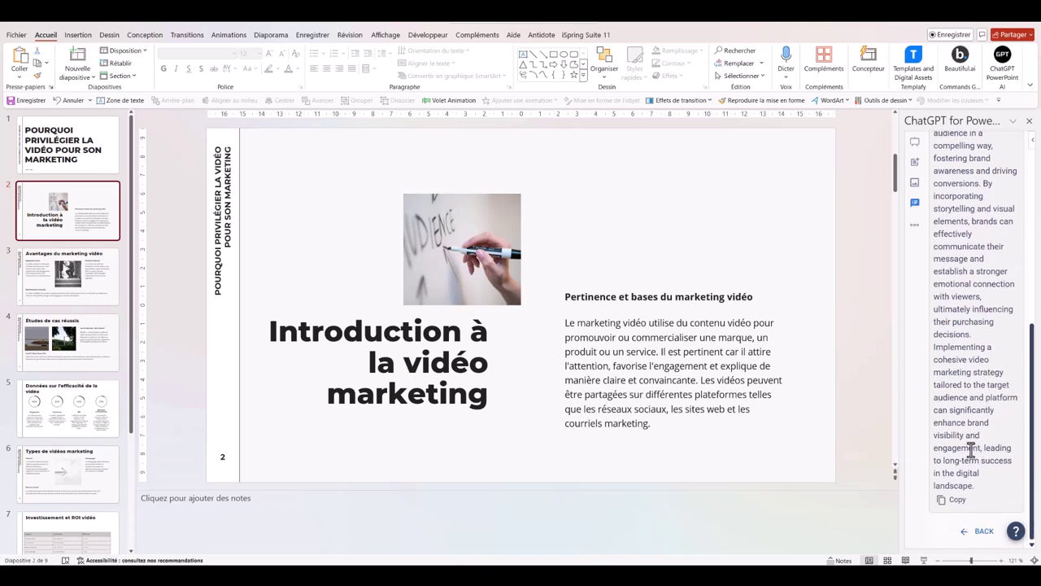
click(950, 500)
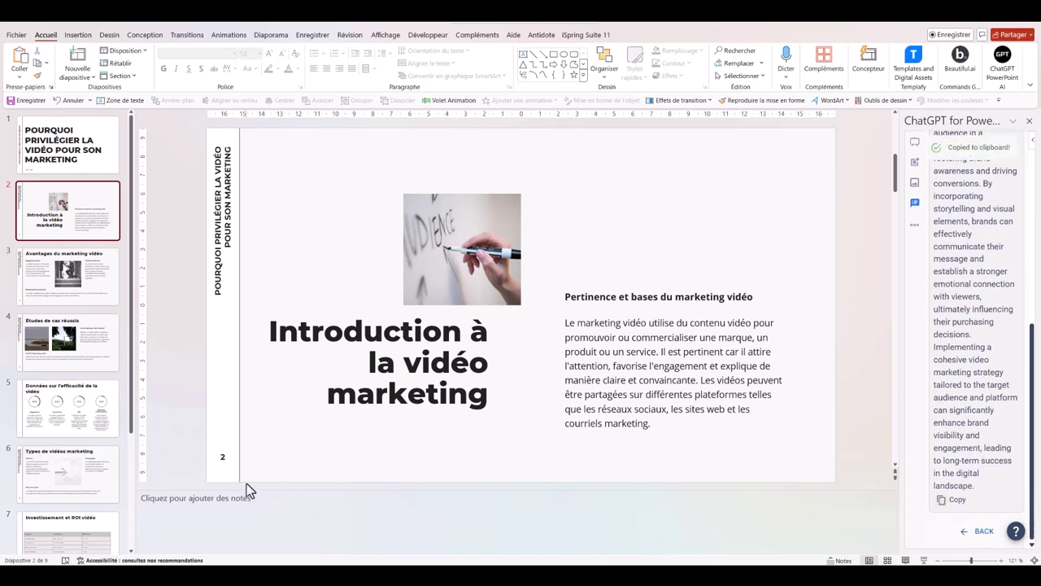
right_click(178, 501)
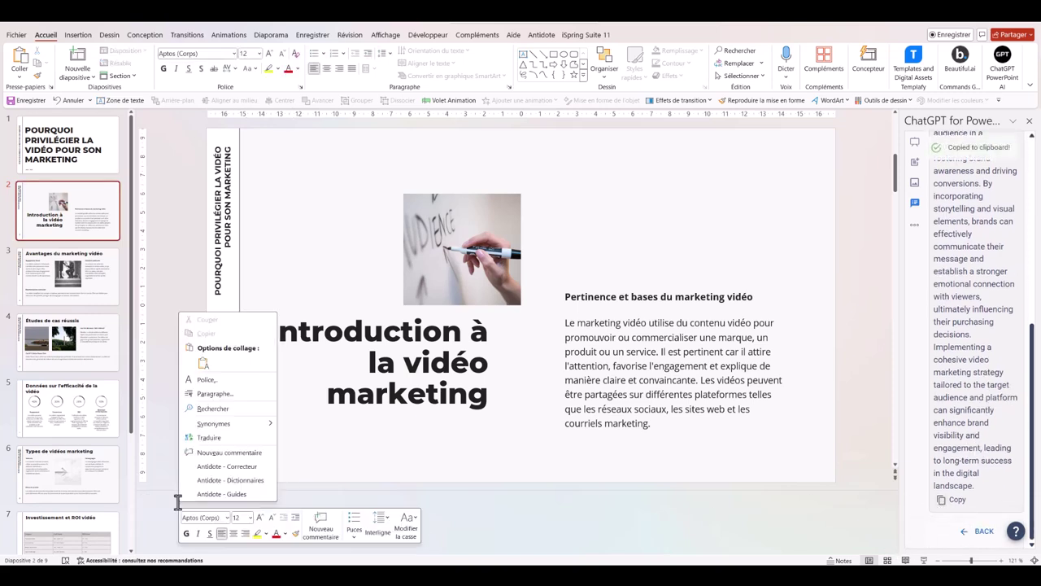
click(204, 368)
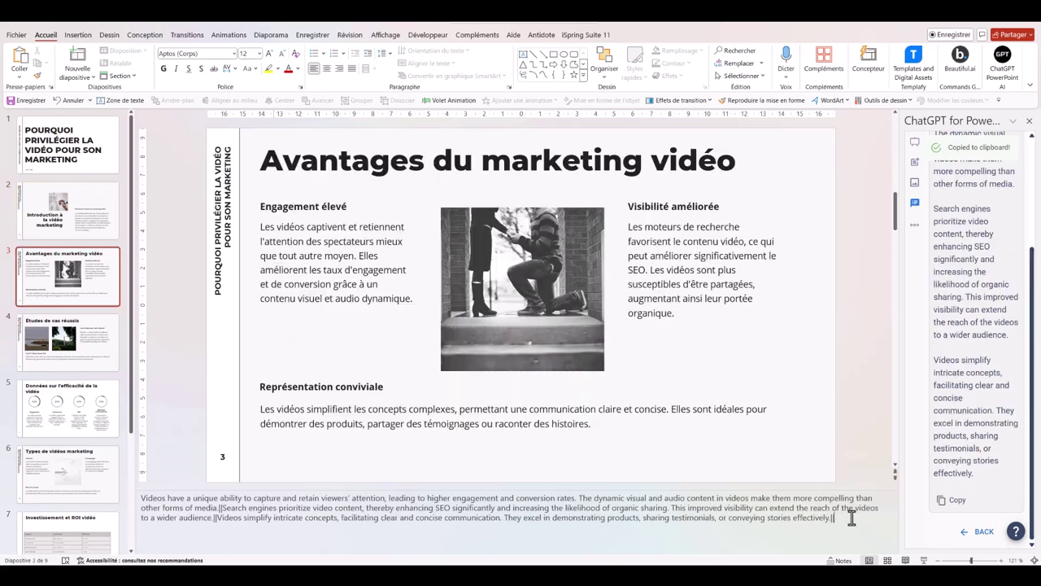
drag(837, 517, 114, 495)
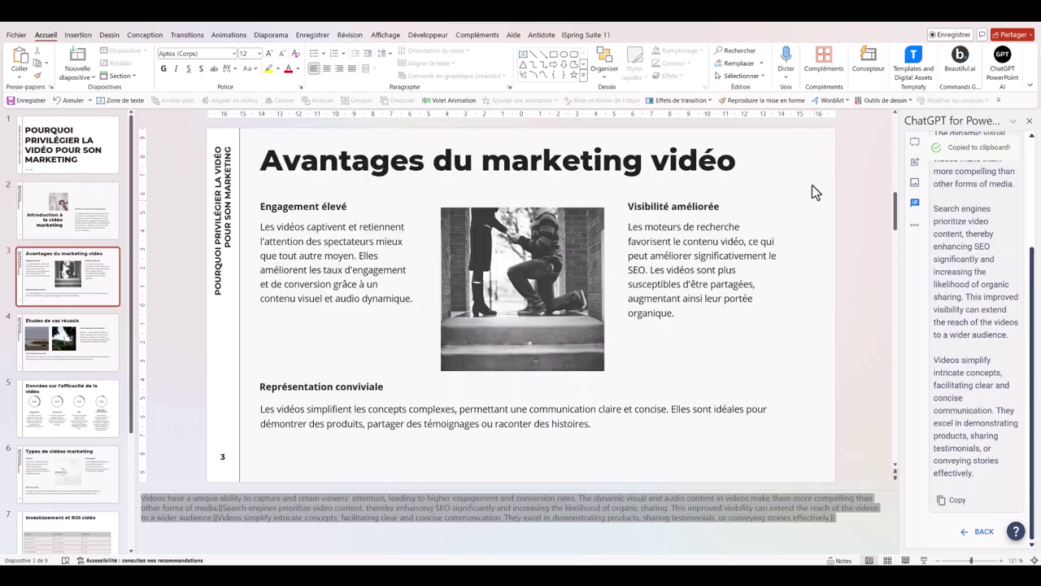
click(348, 36)
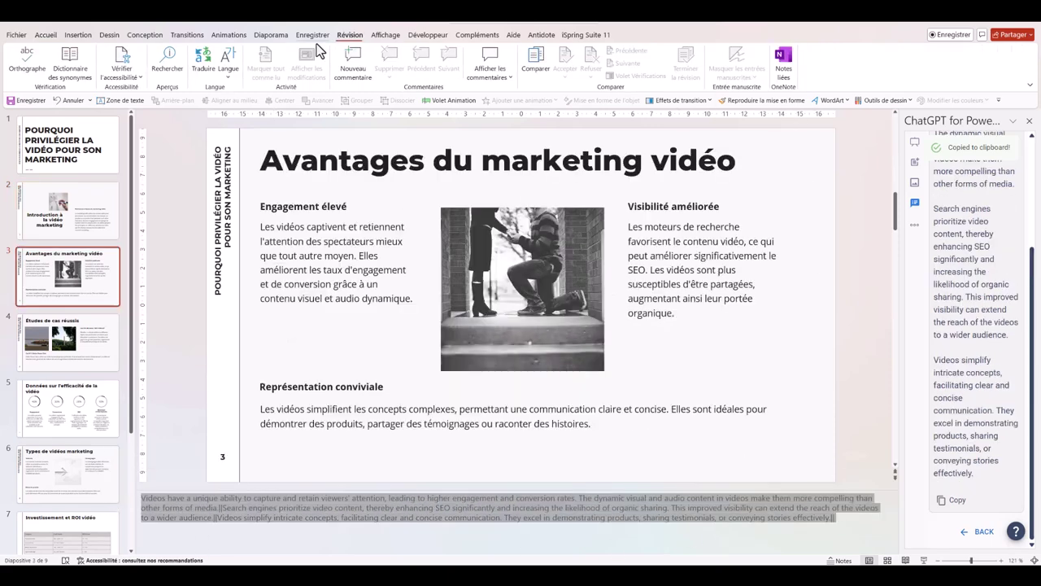
Step: Insert the French translation of slide 3's notes, then move to slide 4 and reopen ChatGPT
click(203, 62)
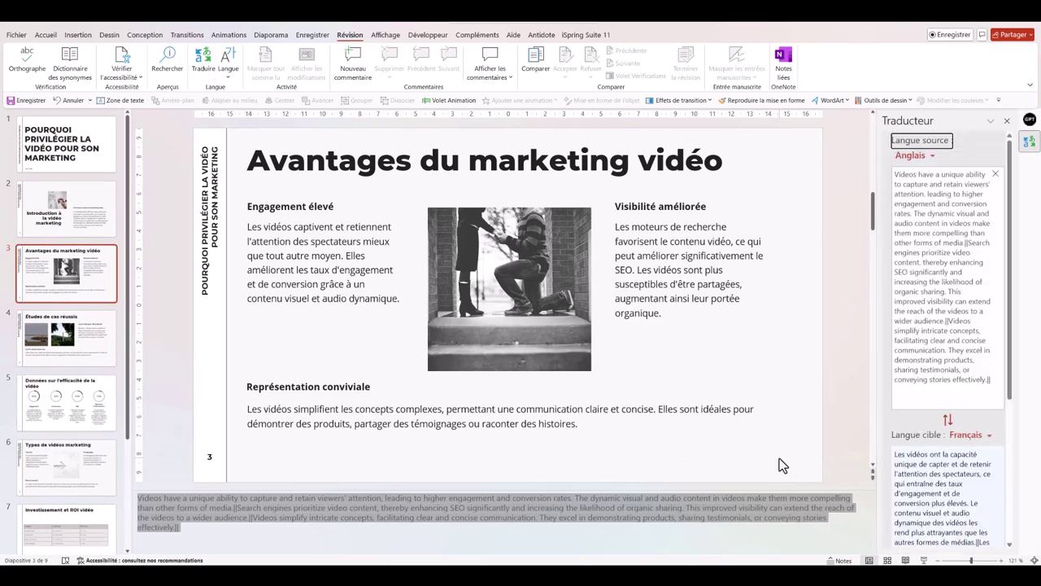
scroll(976, 455, down, 5)
scroll(978, 382, down, 3)
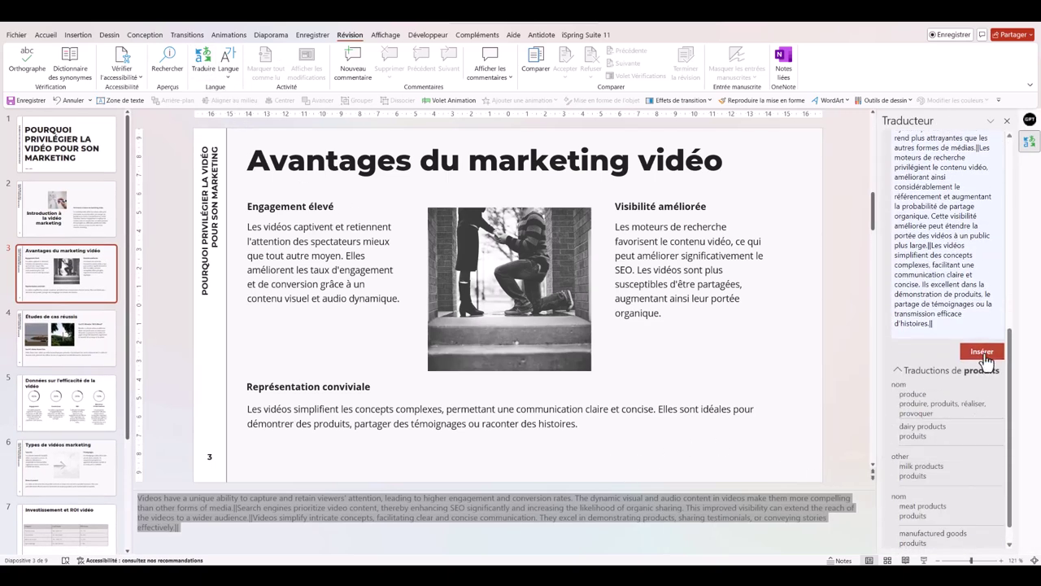
click(982, 351)
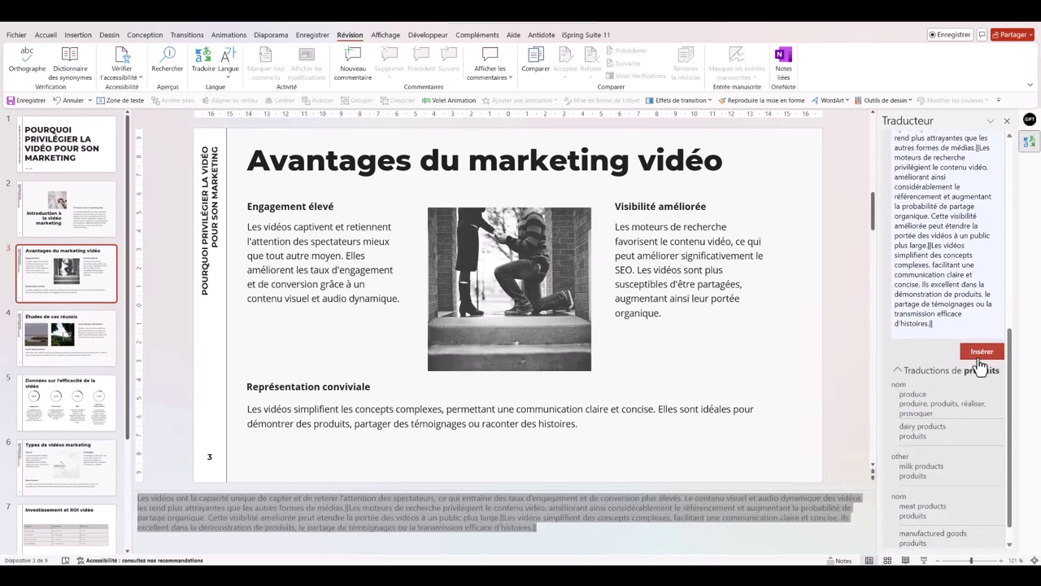
click(86, 337)
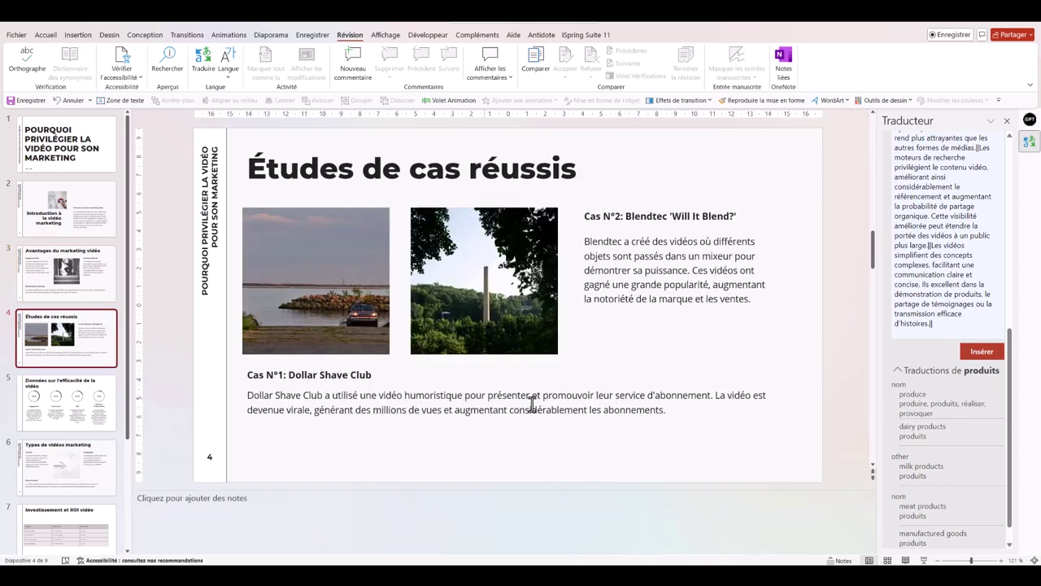
scroll(958, 430, down, 1)
scroll(958, 428, up, 5)
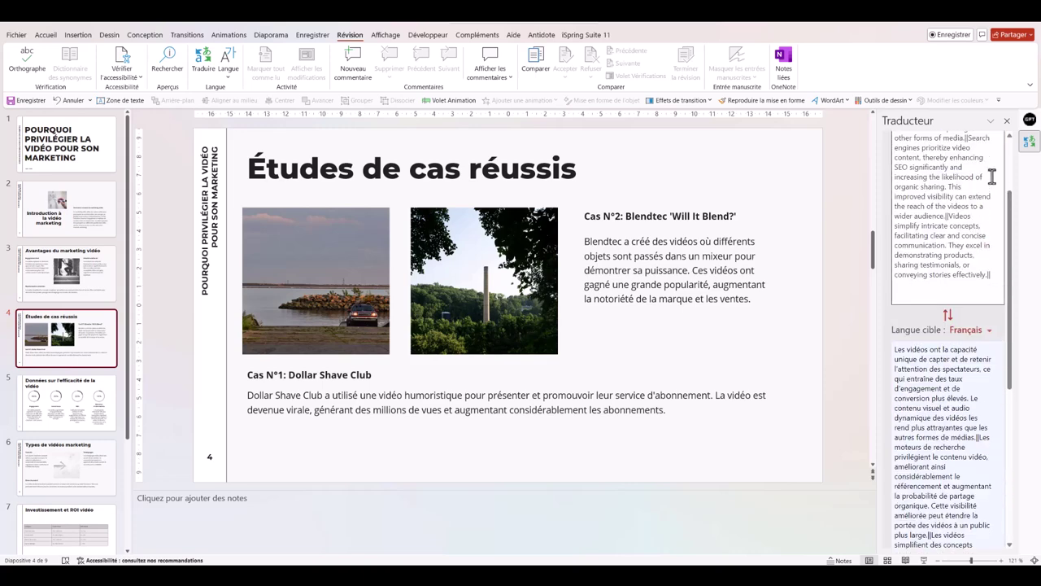
click(1028, 121)
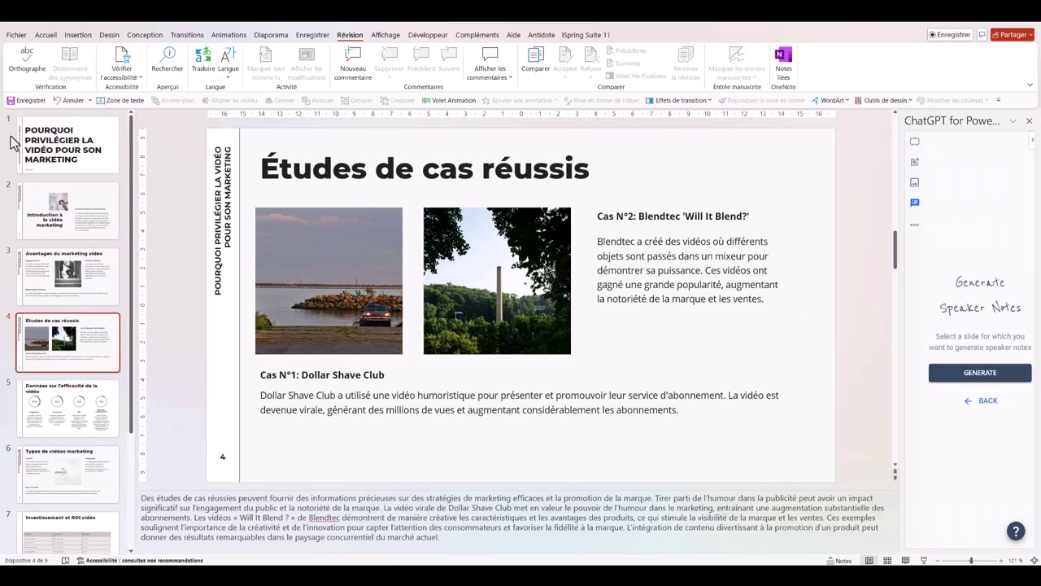
Step: Create a new presentation, make its slide Vide, and pick Create from Text in ChatGPT
click(17, 35)
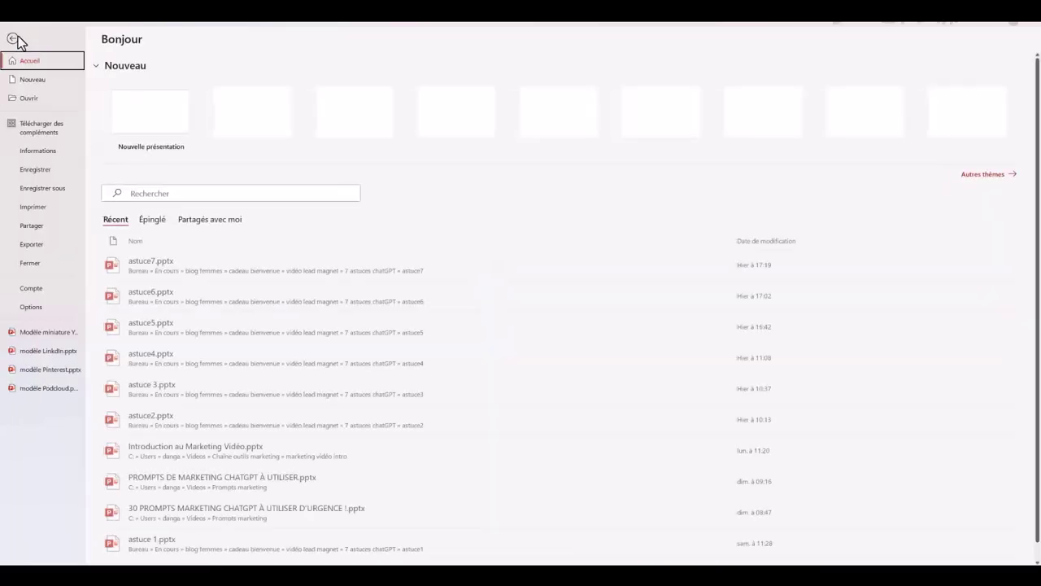
click(146, 118)
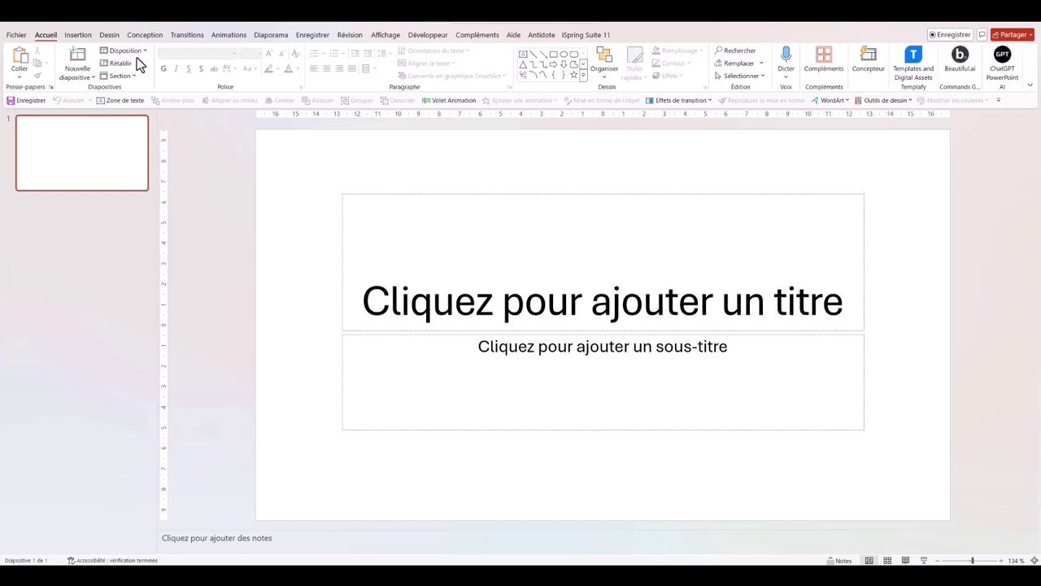
click(138, 52)
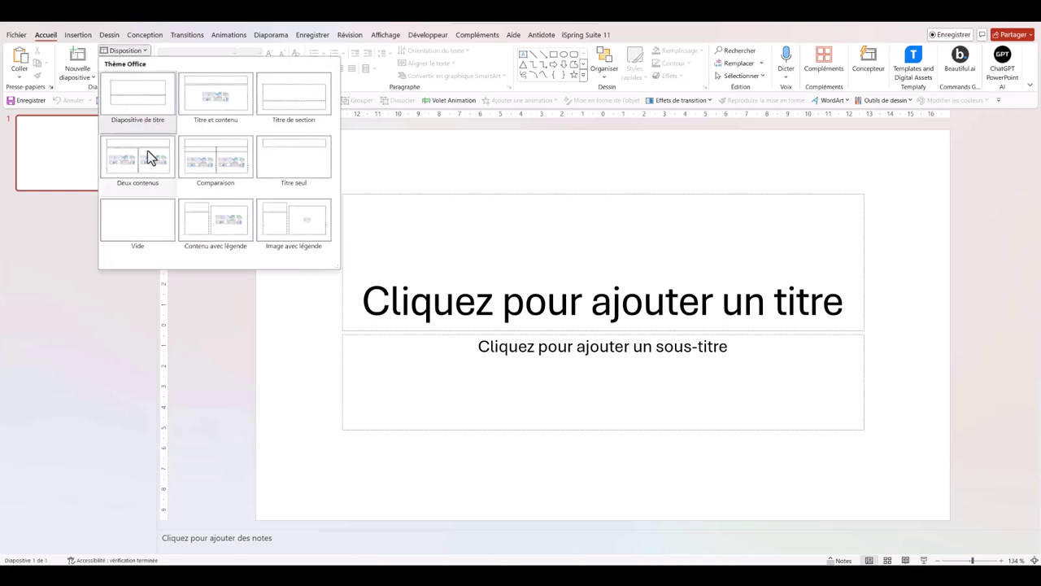
click(136, 231)
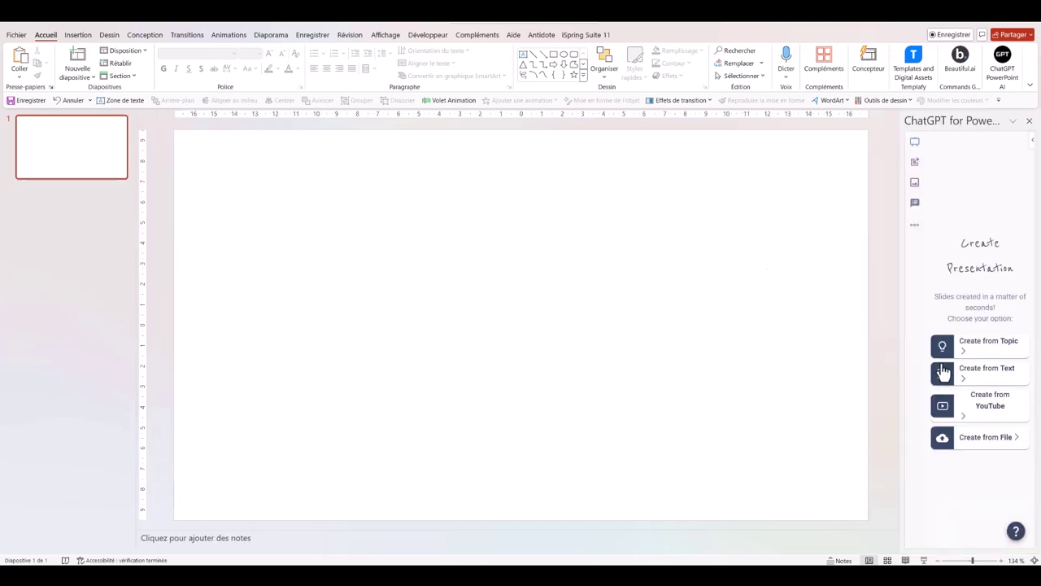
click(985, 377)
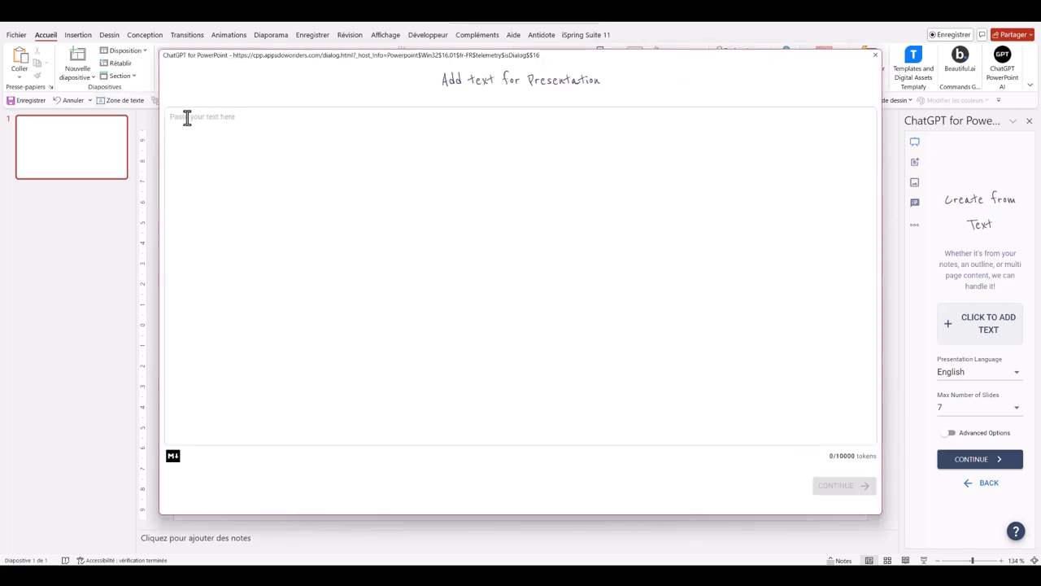
Step: Paste the affiliation-marketing source text into the add-in's text field and continue
right_click(187, 116)
click(219, 218)
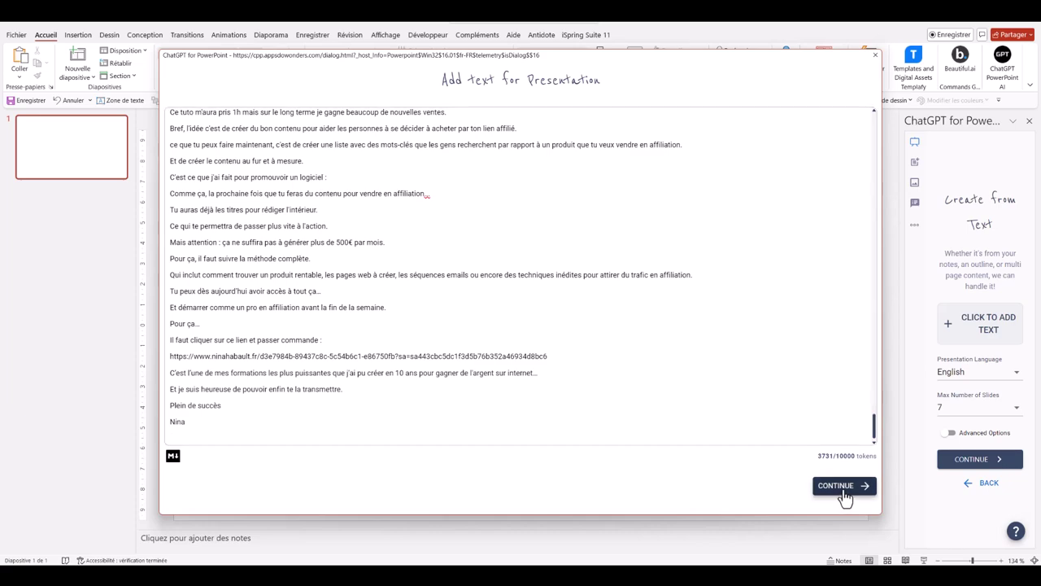
click(838, 488)
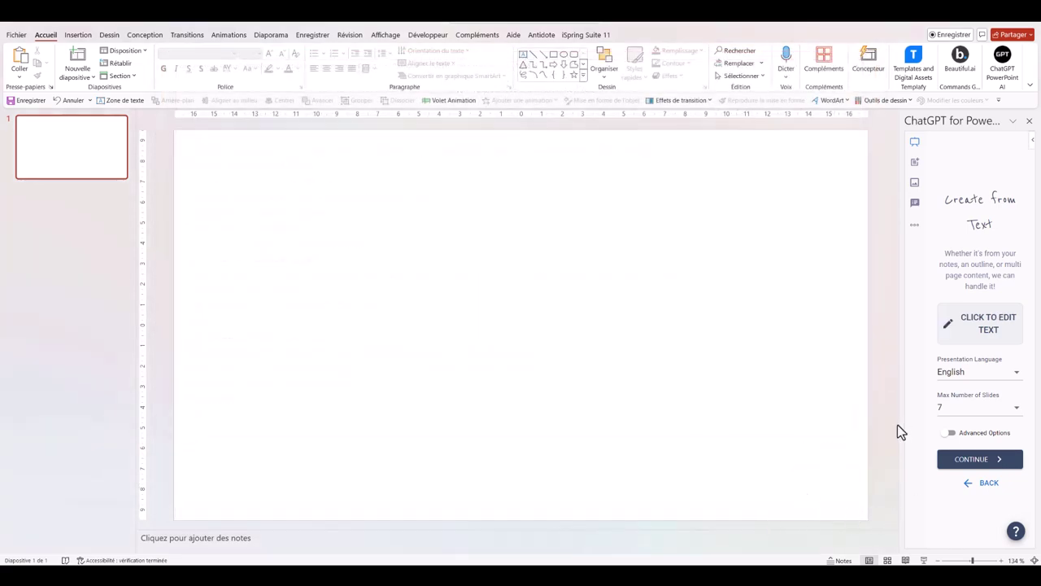
Step: Choose Français and 11 max slides, enable Advanced Options and Enhance Text with AI, then generate
click(1016, 374)
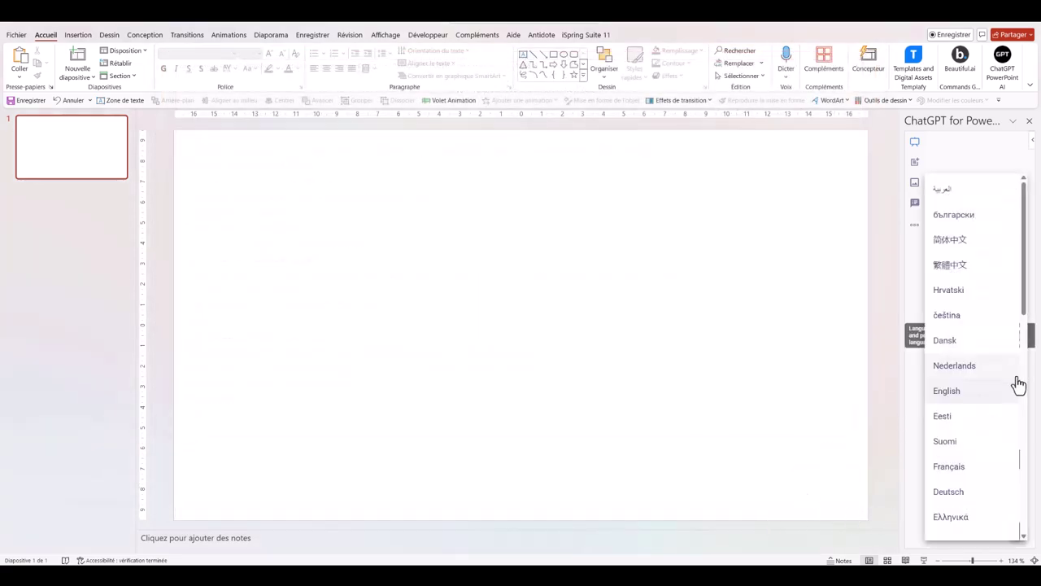
click(949, 467)
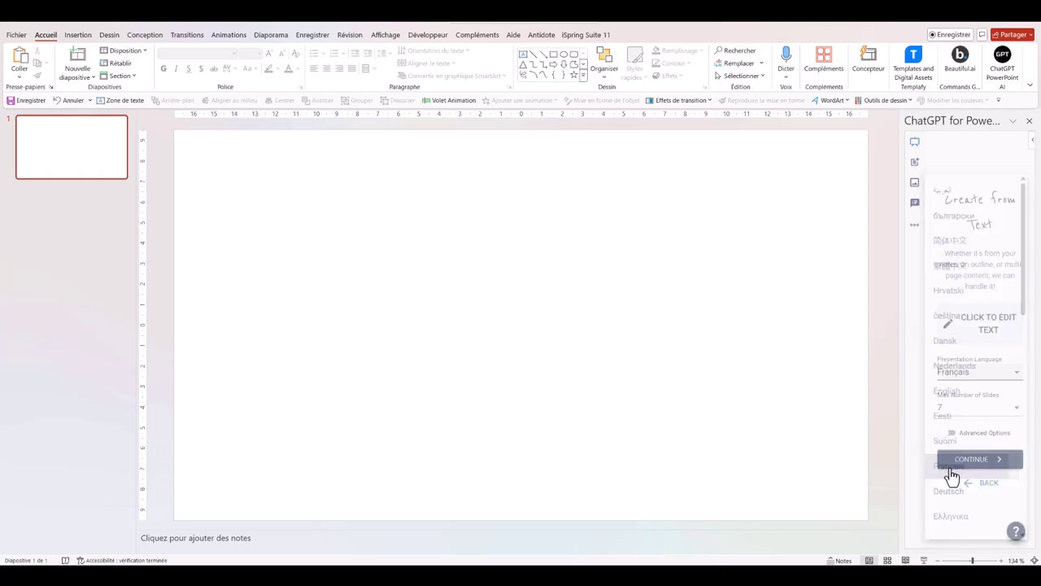
click(1016, 409)
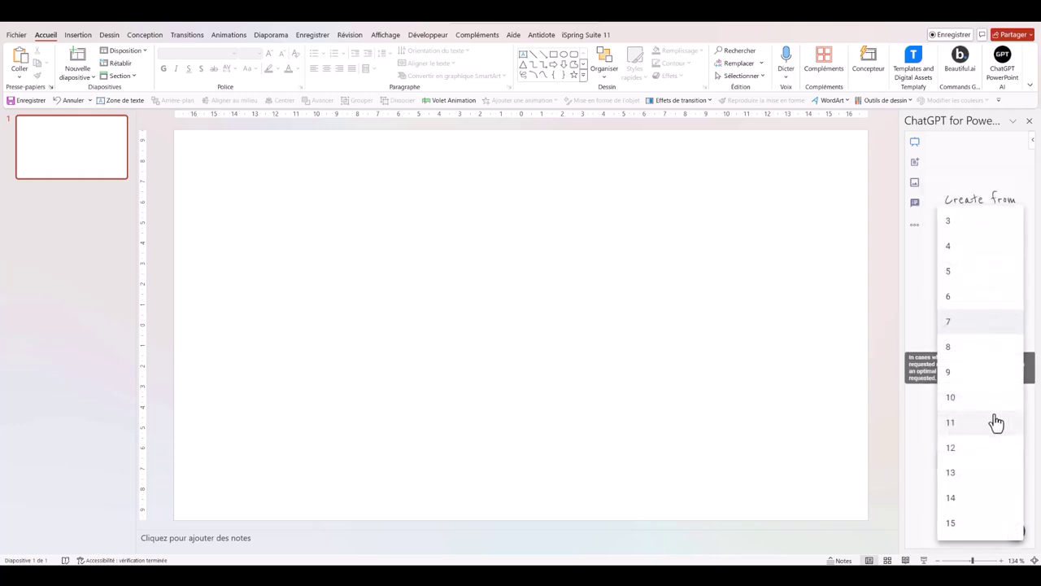
click(954, 431)
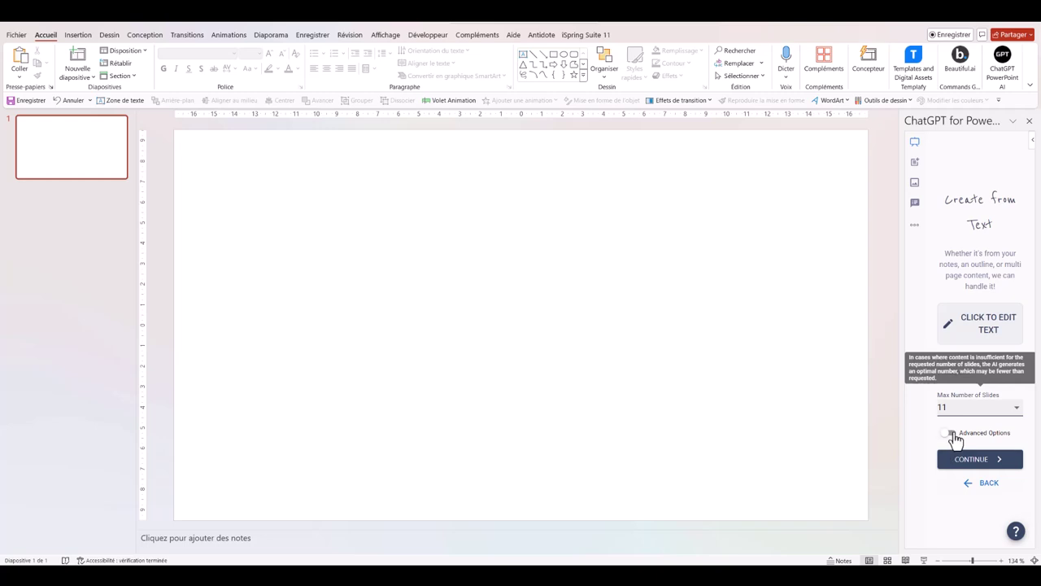
click(950, 432)
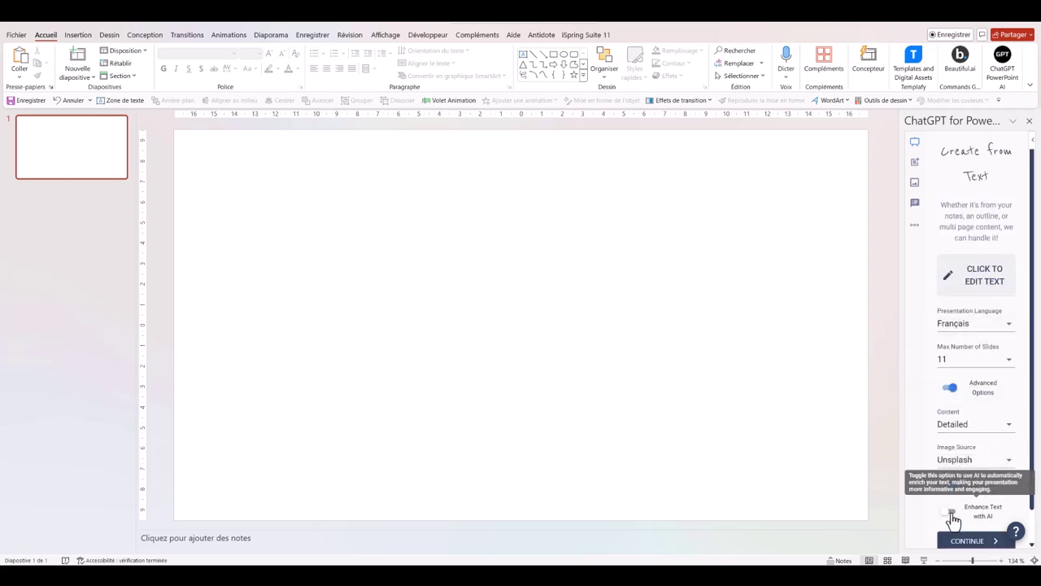
click(952, 512)
scroll(950, 504, down, 1)
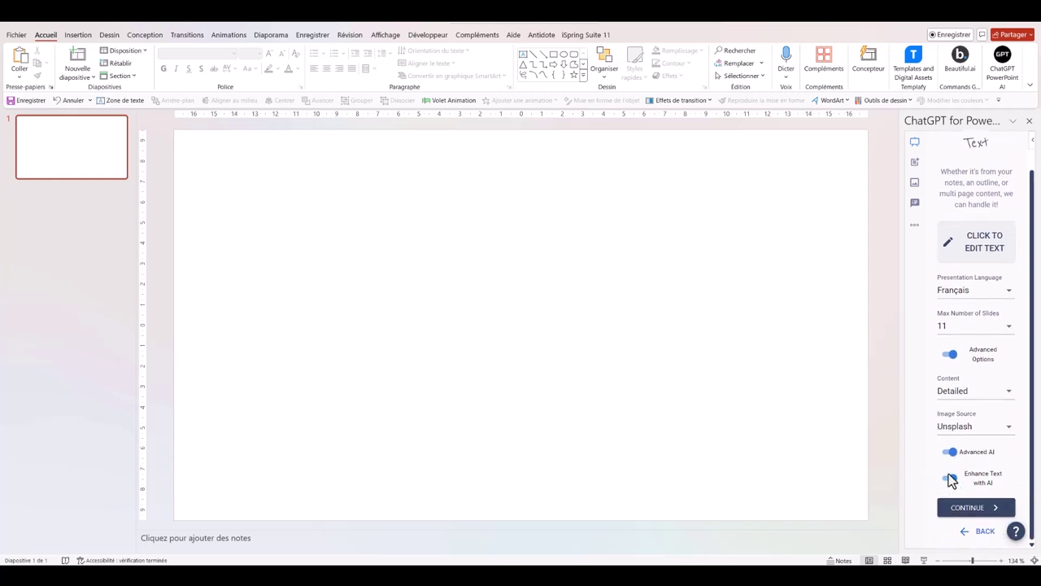
click(981, 509)
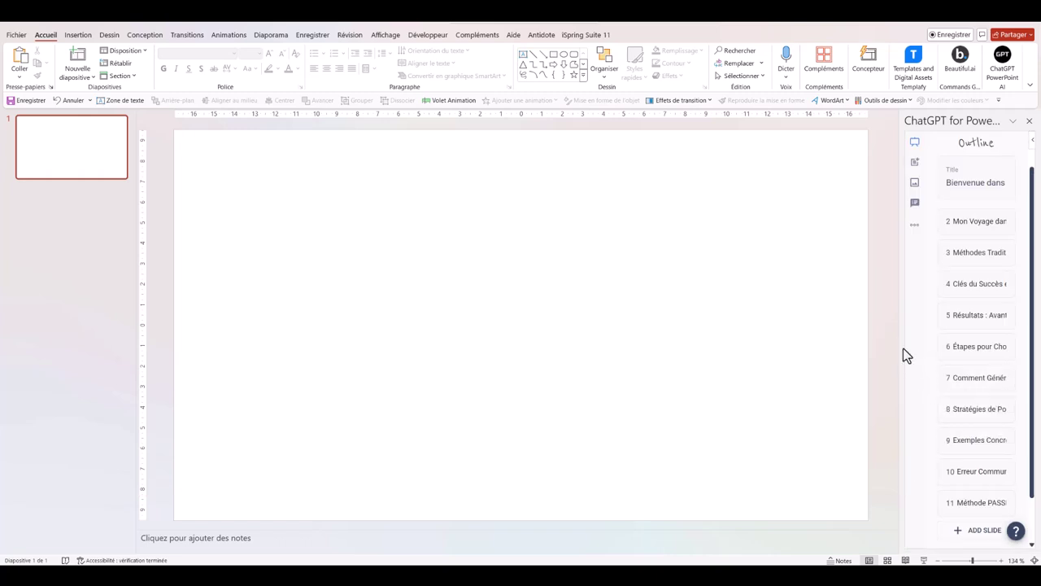
Step: Widen the add-in pane, review the 11-slide outline and accept it
drag(892, 347, 830, 347)
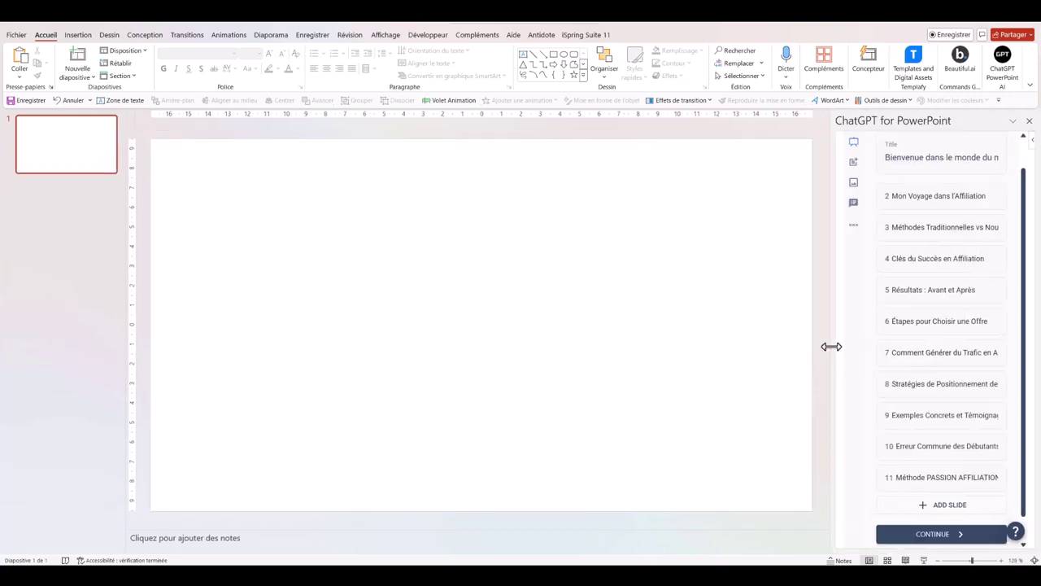
scroll(925, 240, up, 1)
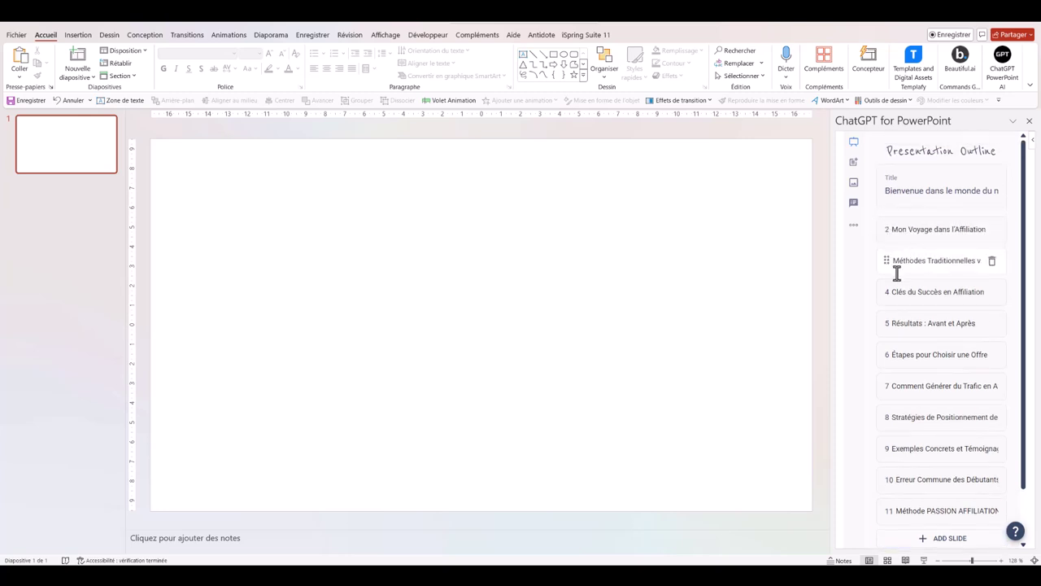
scroll(911, 388, down, 2)
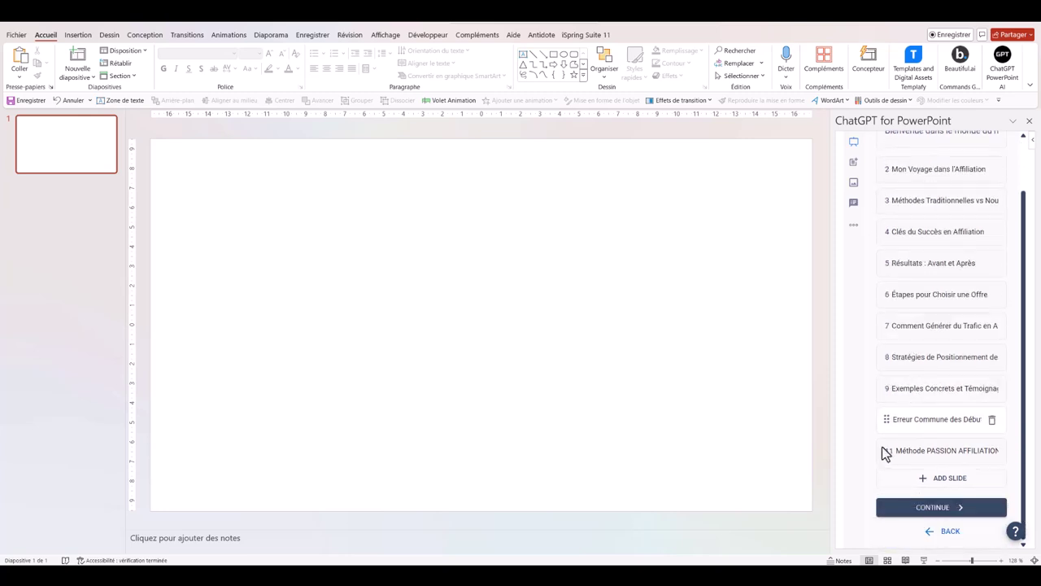
click(930, 508)
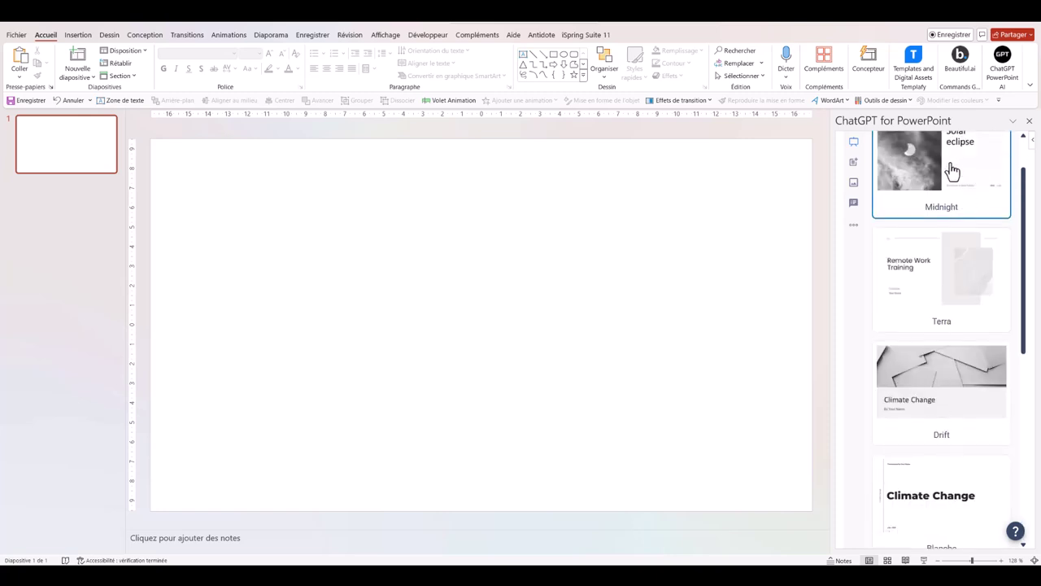
Step: Choose a design template and build the deck's slides
scroll(943, 183, up, 1)
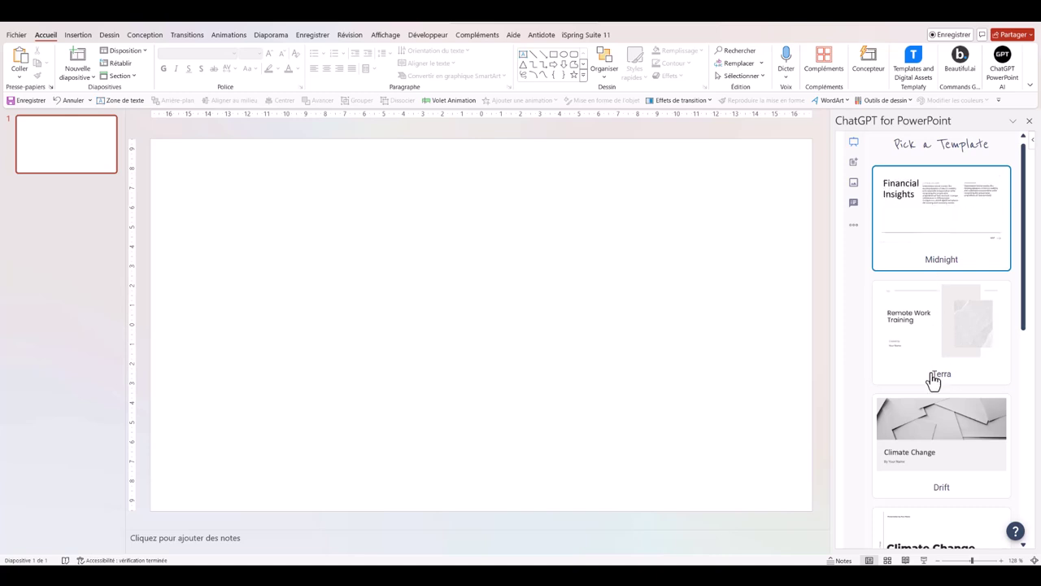
scroll(935, 390, down, 3)
scroll(938, 403, down, 3)
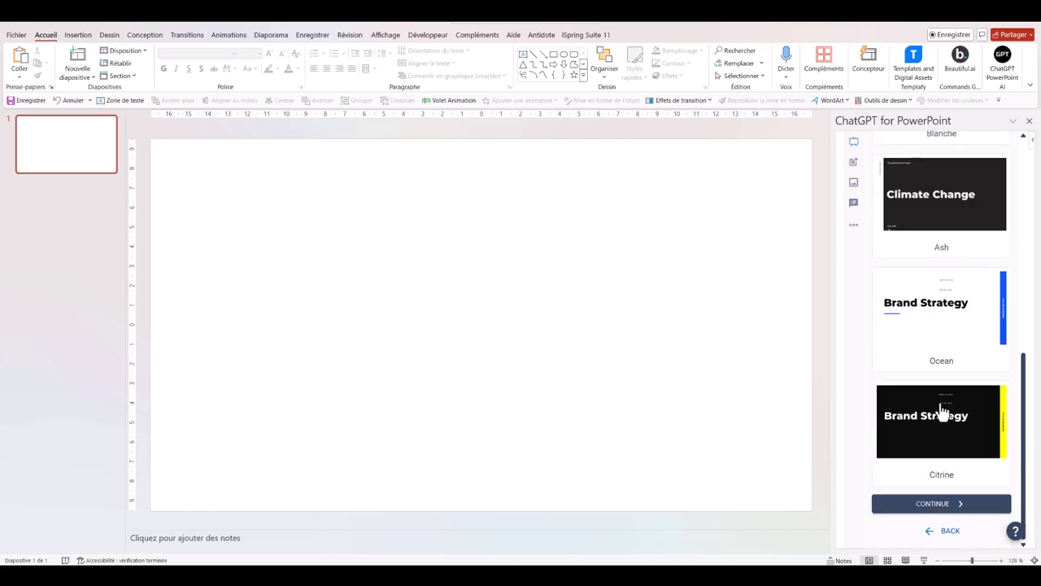
click(952, 511)
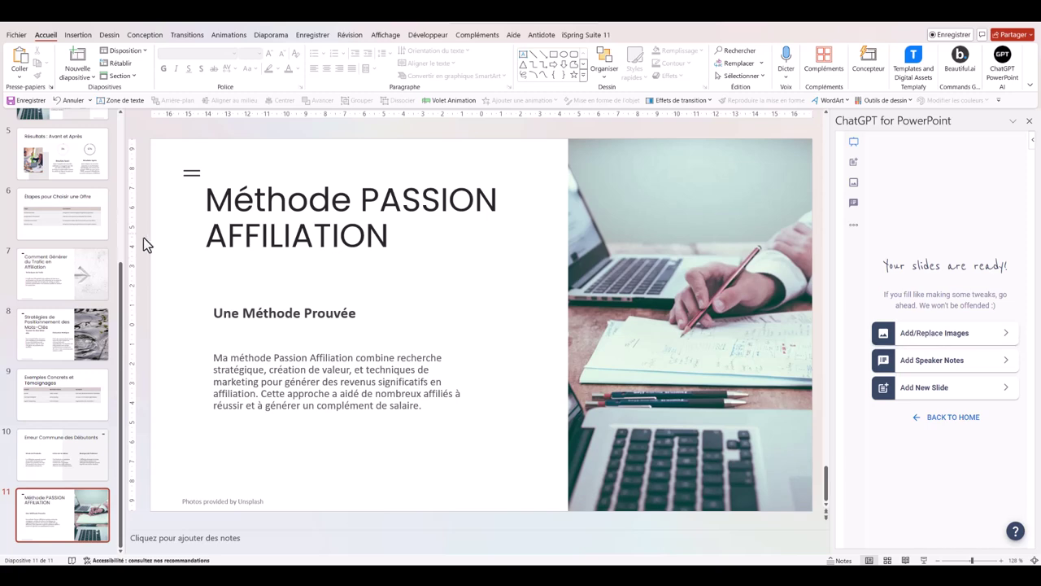
Step: Show slide 1, the title slide 'Bienvenue dans le monde du marketing d'affiliation'
scroll(59, 255, up, 1)
scroll(51, 204, up, 5)
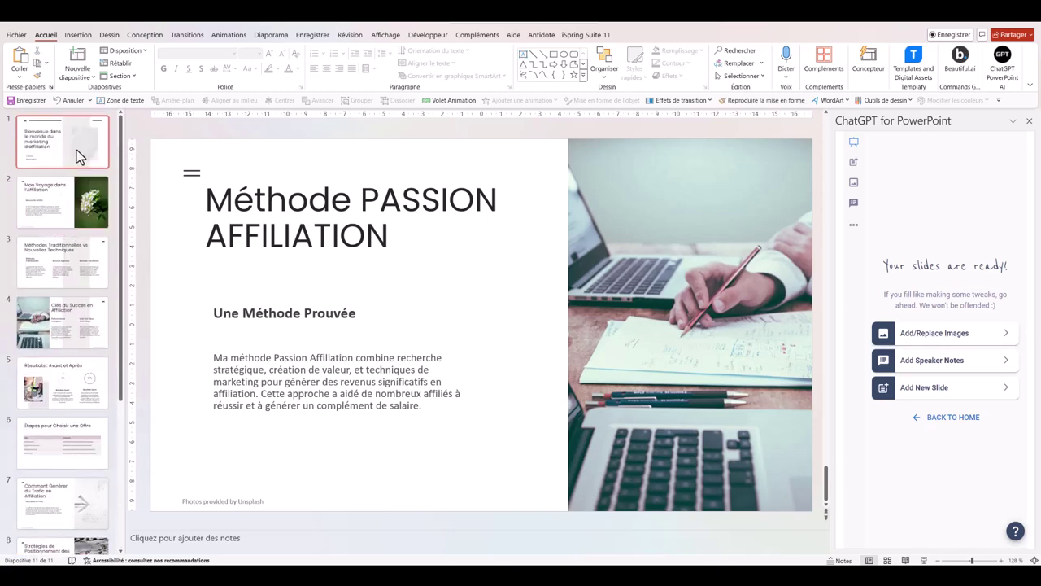
click(76, 154)
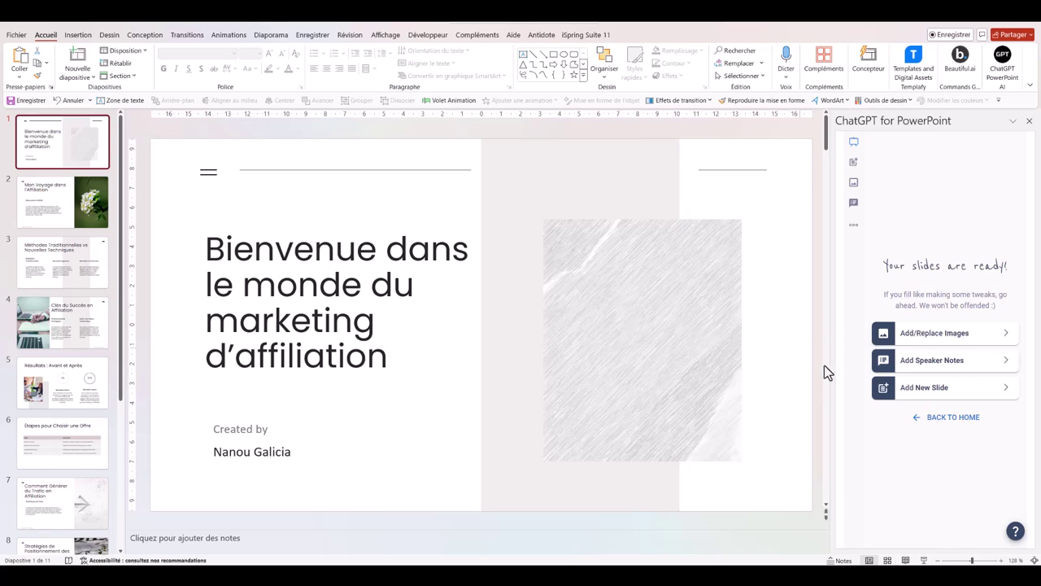
Step: Generate French speaker notes for the title slide with ChatGPT and paste them into its notes
click(924, 369)
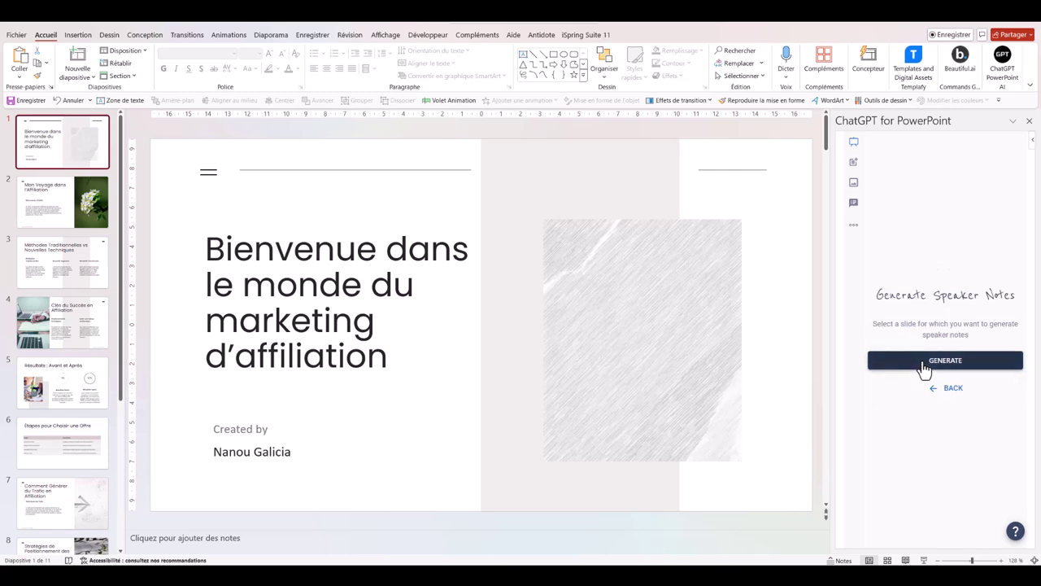
click(961, 366)
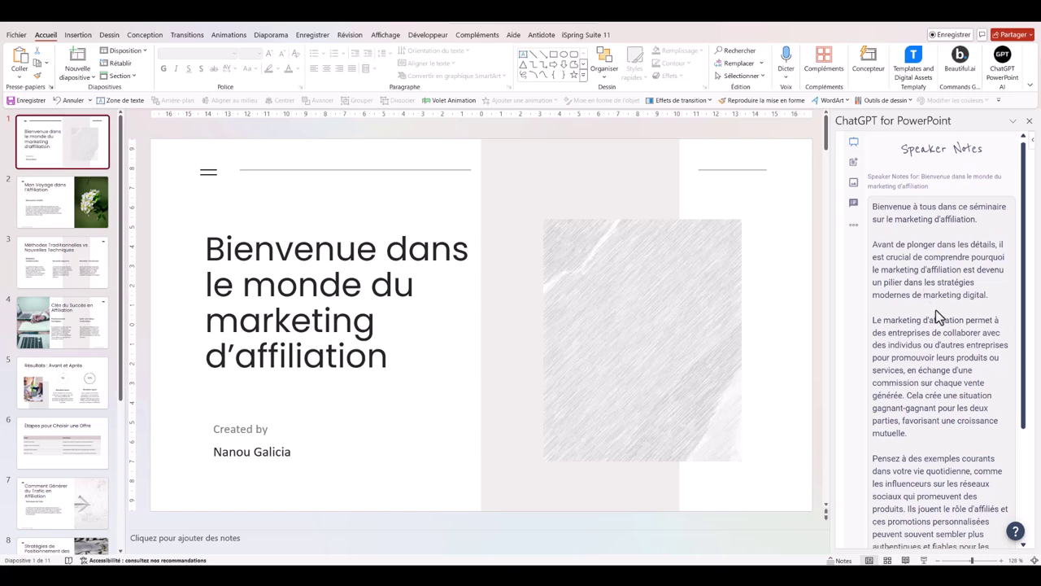
scroll(937, 316, down, 3)
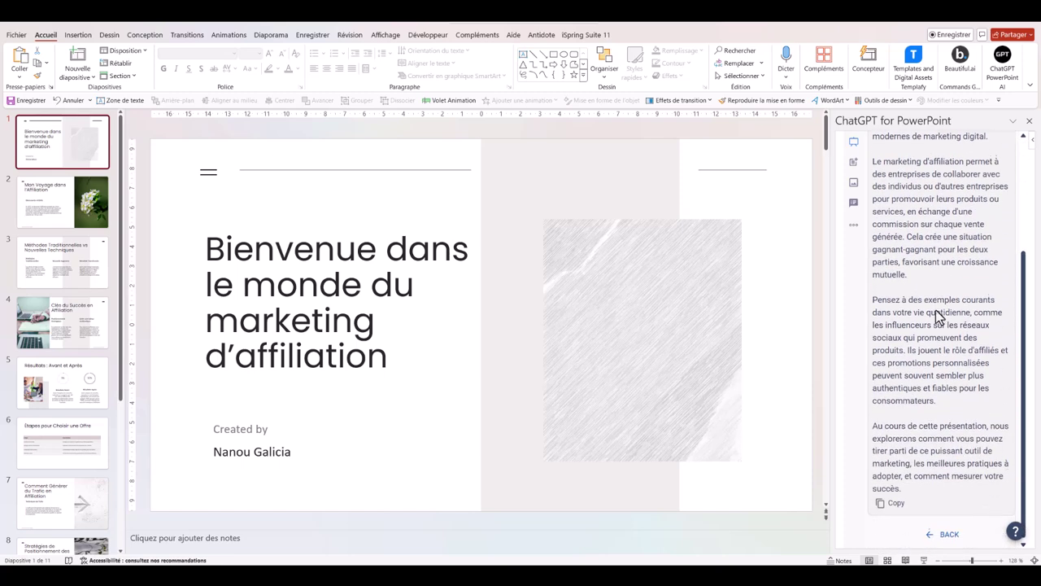
click(885, 501)
right_click(157, 541)
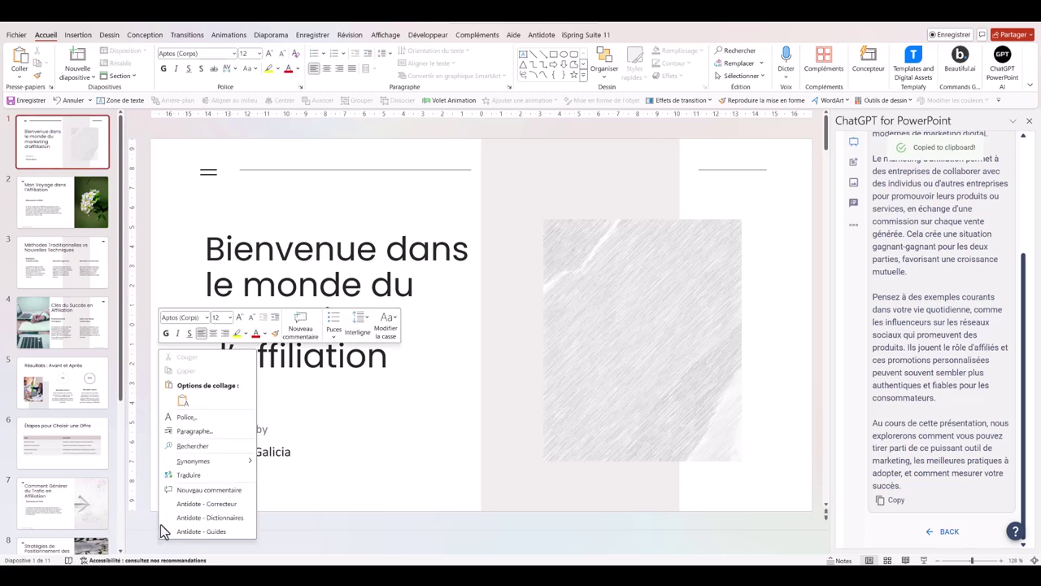
click(180, 408)
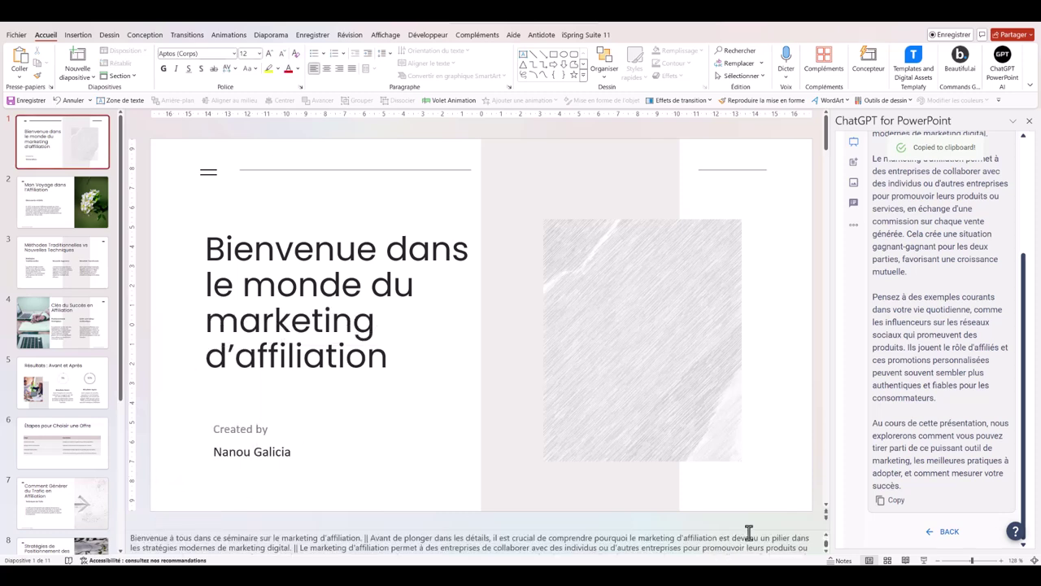
click(943, 532)
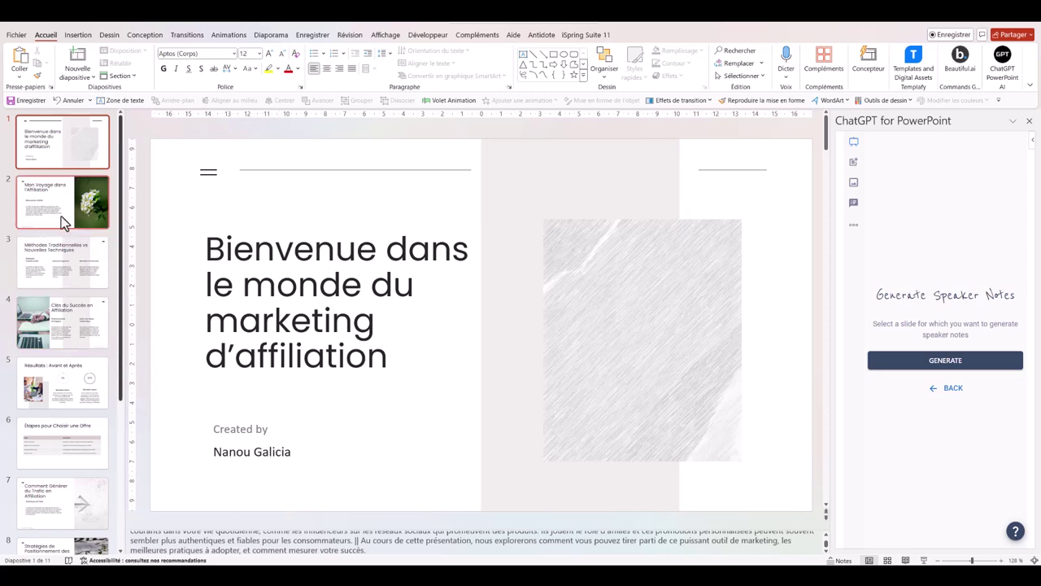
scroll(64, 223, down, 1)
Step: Move to the deck's last slide and open the add-in's navigation menu
click(51, 190)
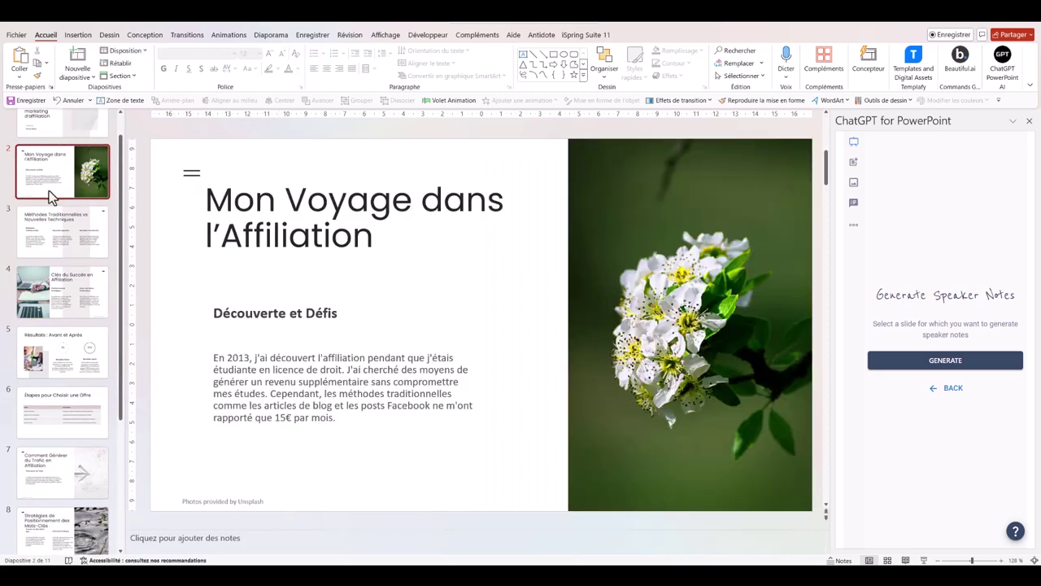
key(End)
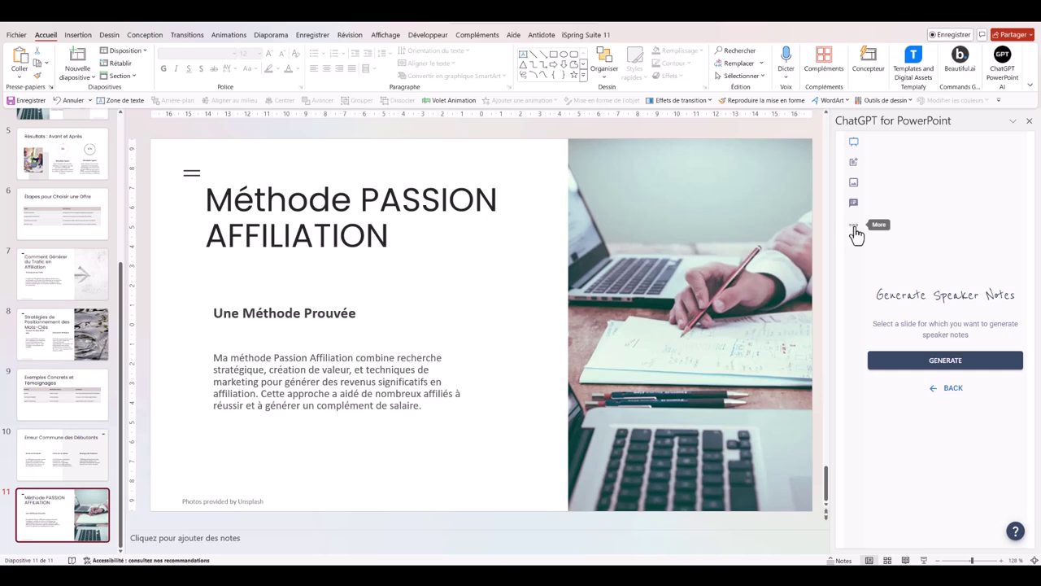
click(855, 230)
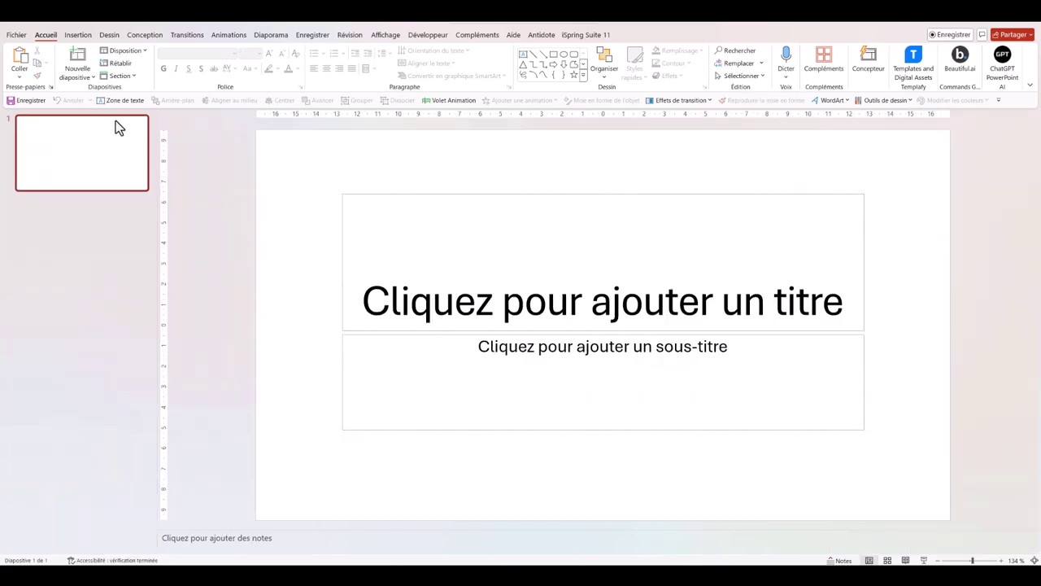
Step: Set the slide layout to Vide (blank) and bring up the ChatGPT for PowerPoint panel
click(126, 52)
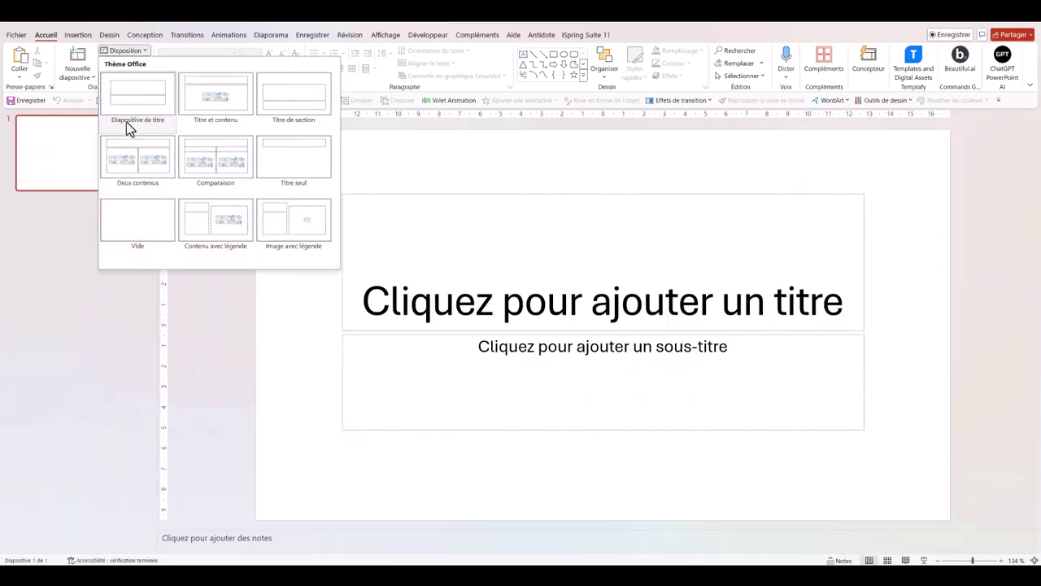
click(138, 208)
click(1005, 65)
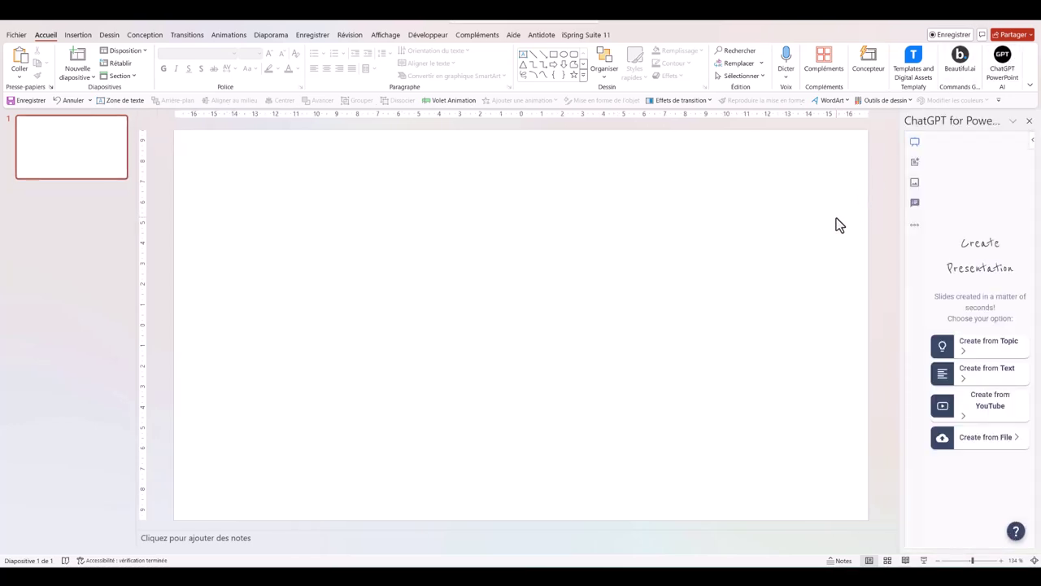
Step: Choose Create from YouTube and paste the video link
click(991, 416)
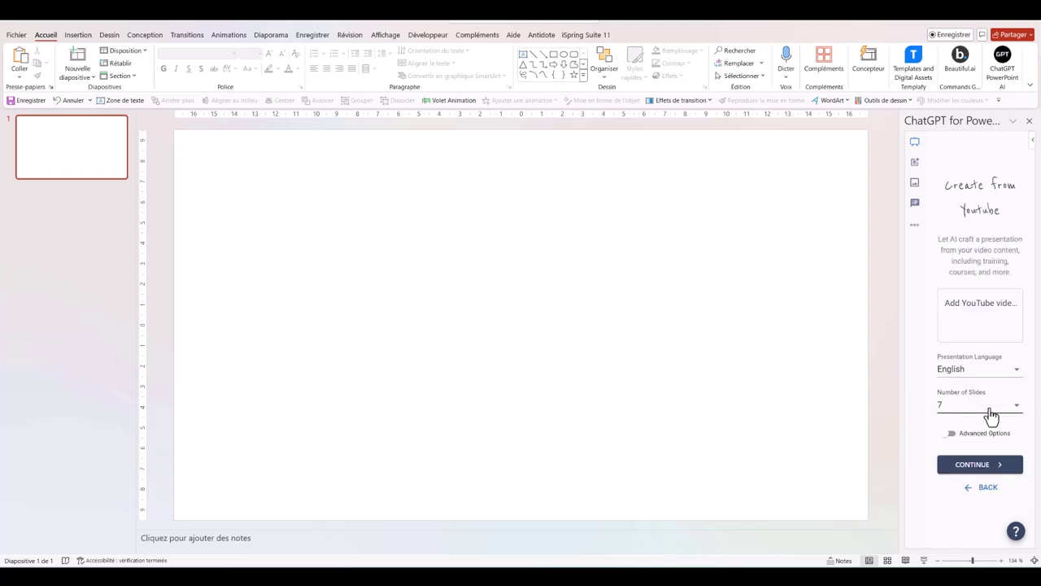
right_click(957, 302)
click(891, 402)
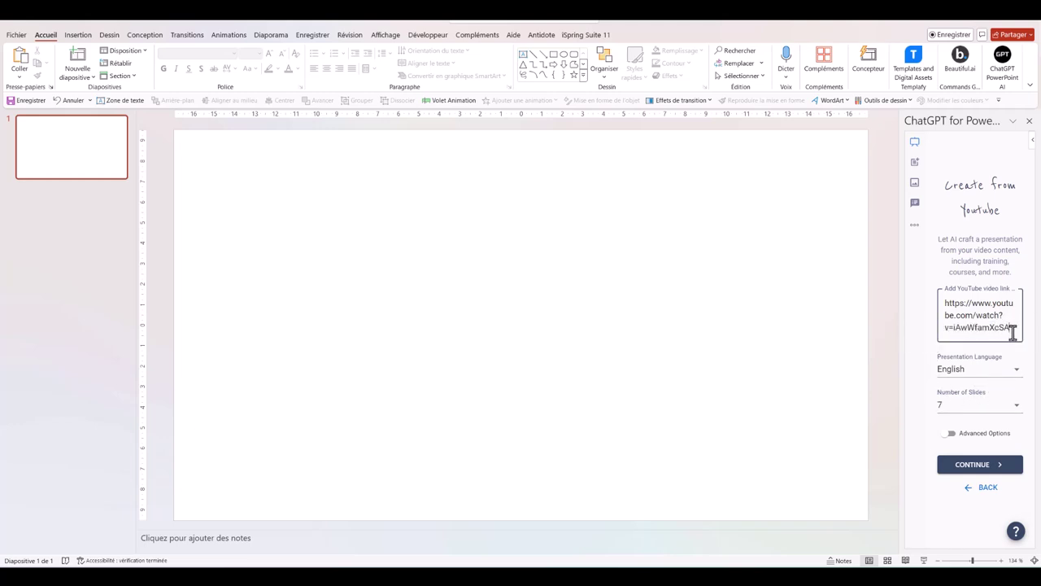
Step: Choose Français and 10 slides, enable Advanced Options and Advanced AI, then build the outline
mouse_move(976, 369)
click(1018, 375)
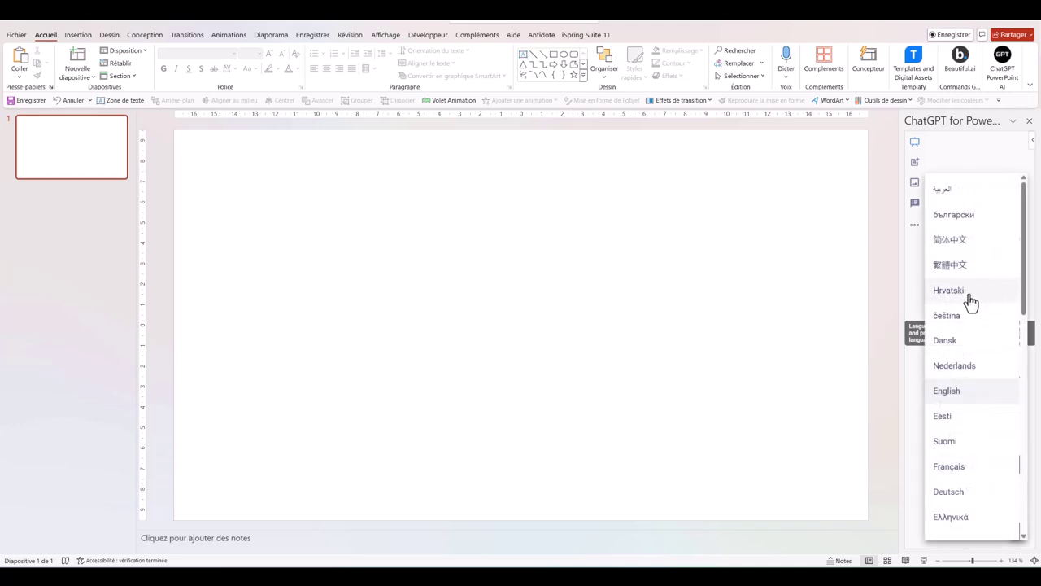
click(966, 476)
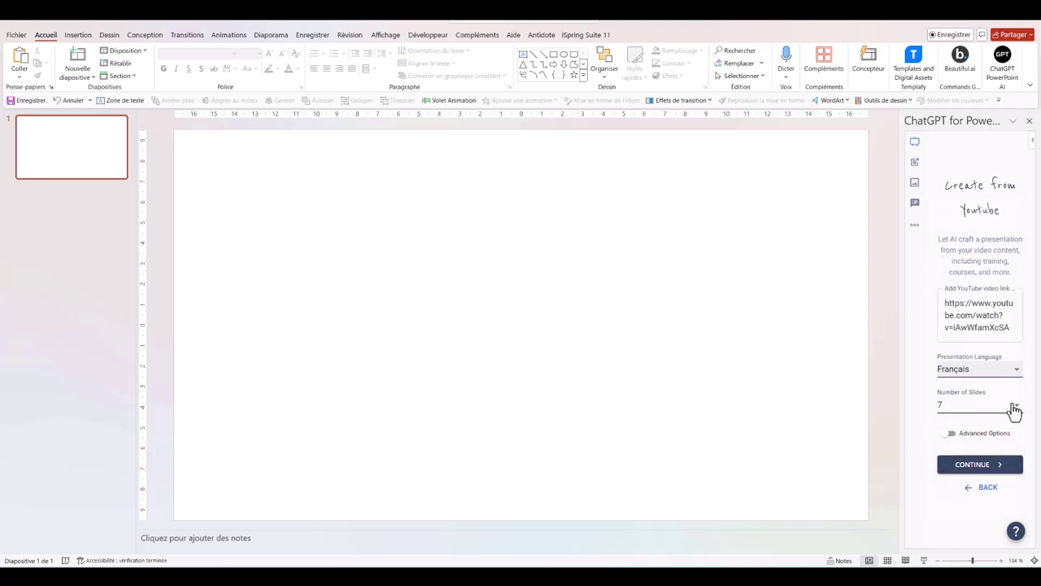
click(1014, 409)
click(953, 399)
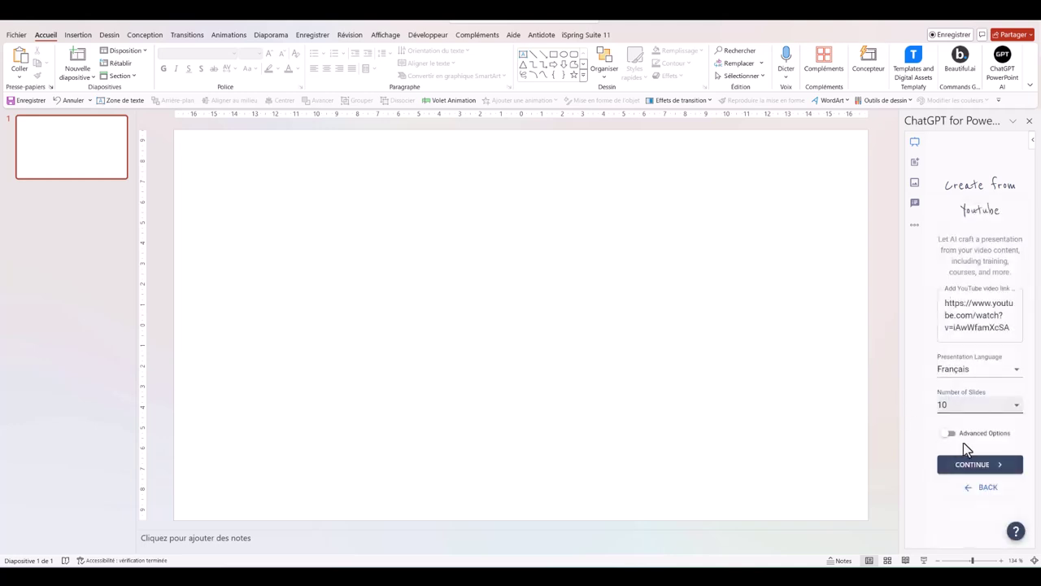
click(950, 434)
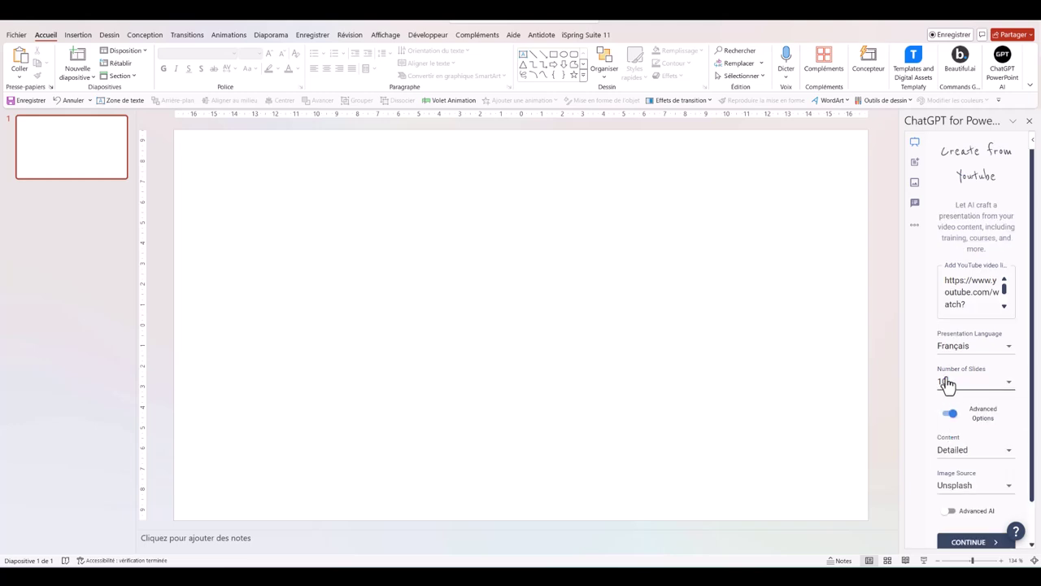
click(954, 469)
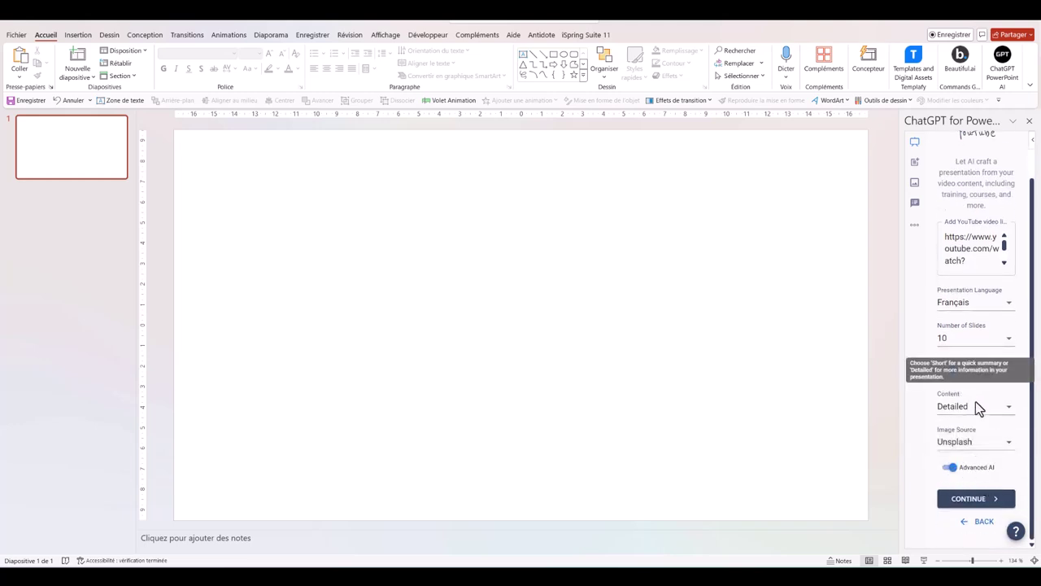
click(979, 504)
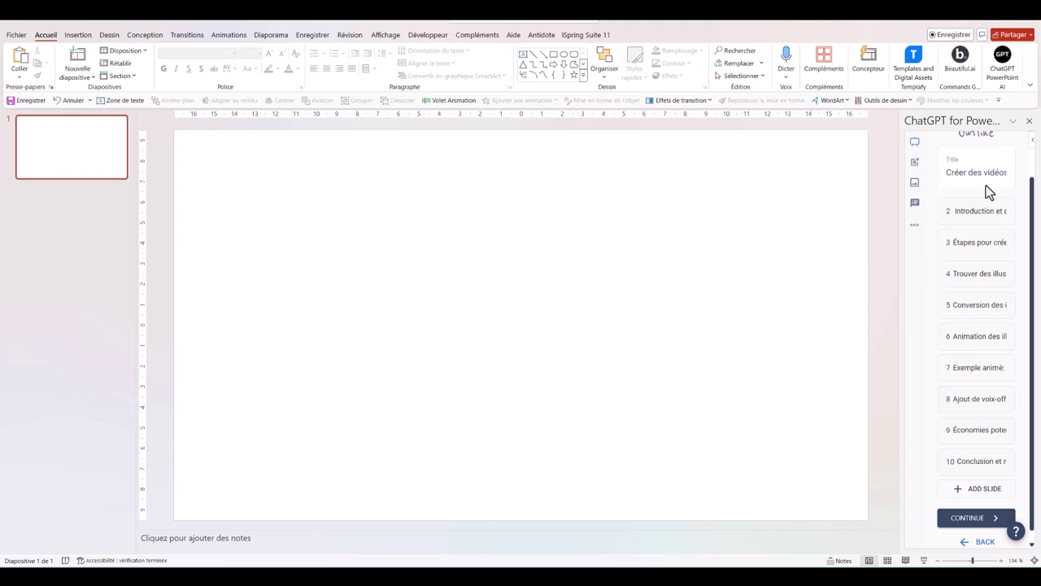
Step: Accept the video outline and scroll through the templates to the white-and-blue design
mouse_move(975, 306)
click(973, 518)
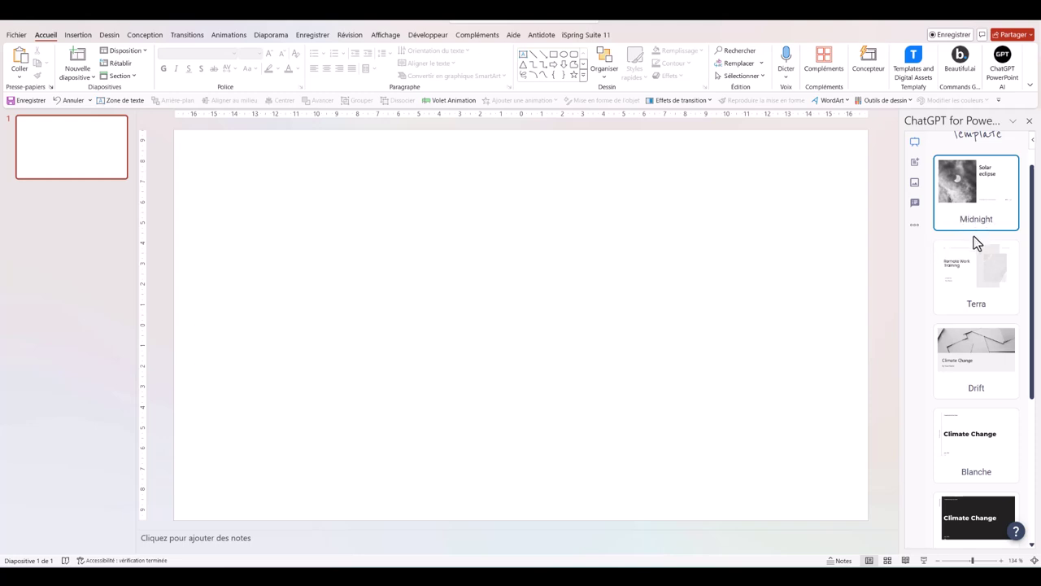
scroll(976, 241, down, 1)
scroll(976, 243, down, 2)
scroll(977, 244, down, 2)
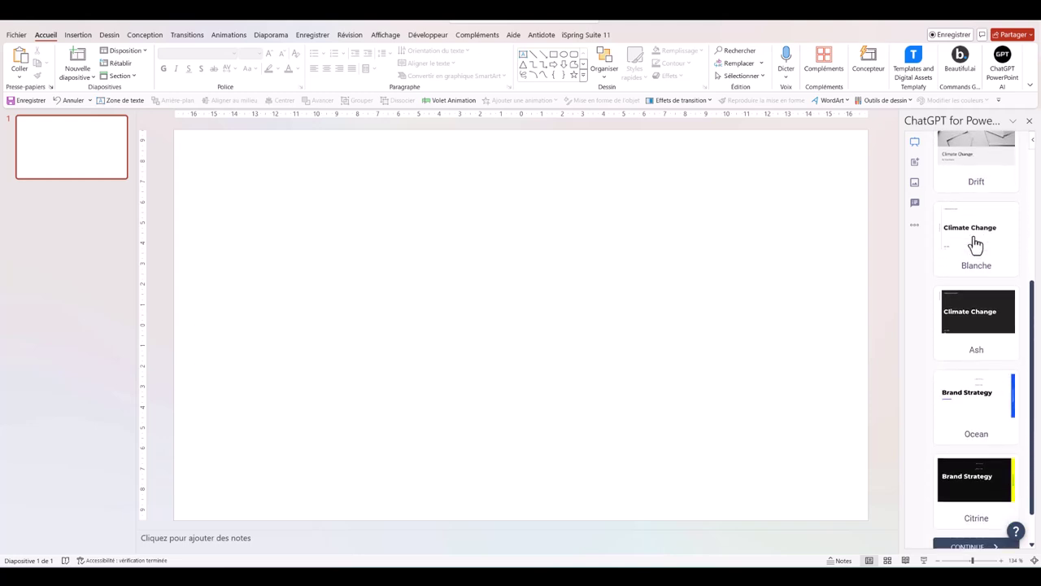
scroll(987, 277, down, 1)
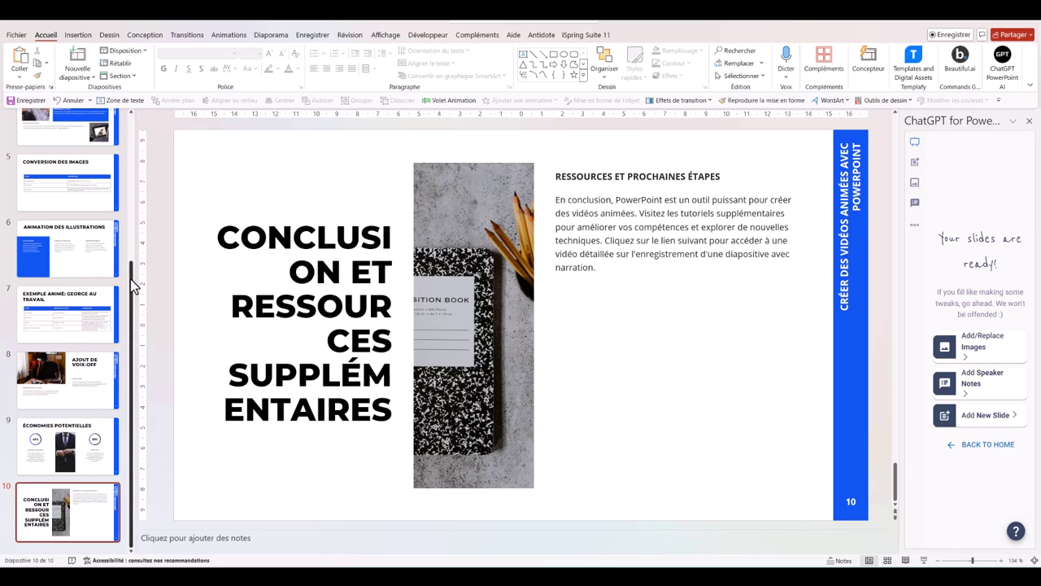
scroll(131, 244, up, 5)
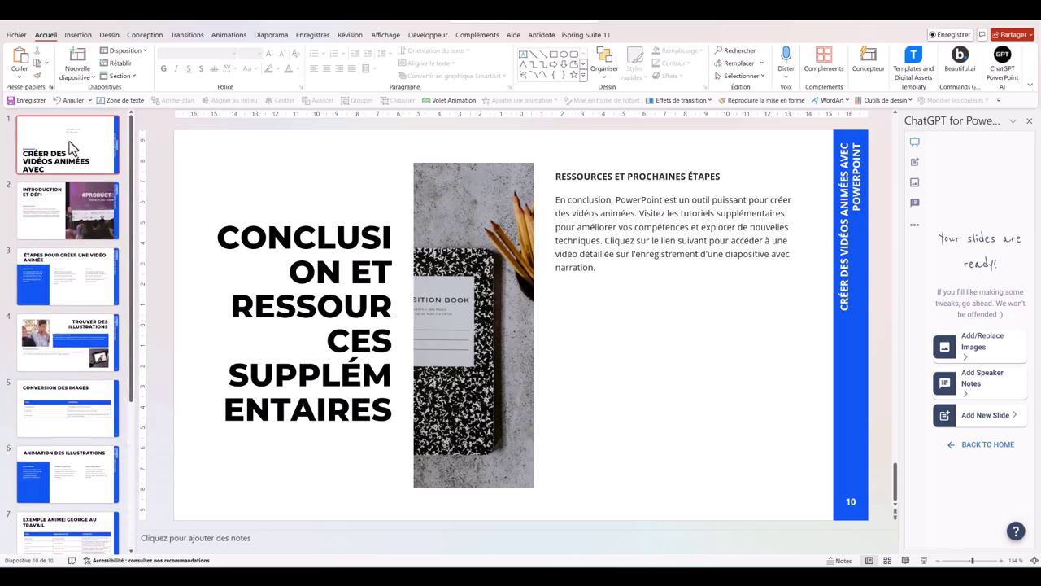
click(69, 146)
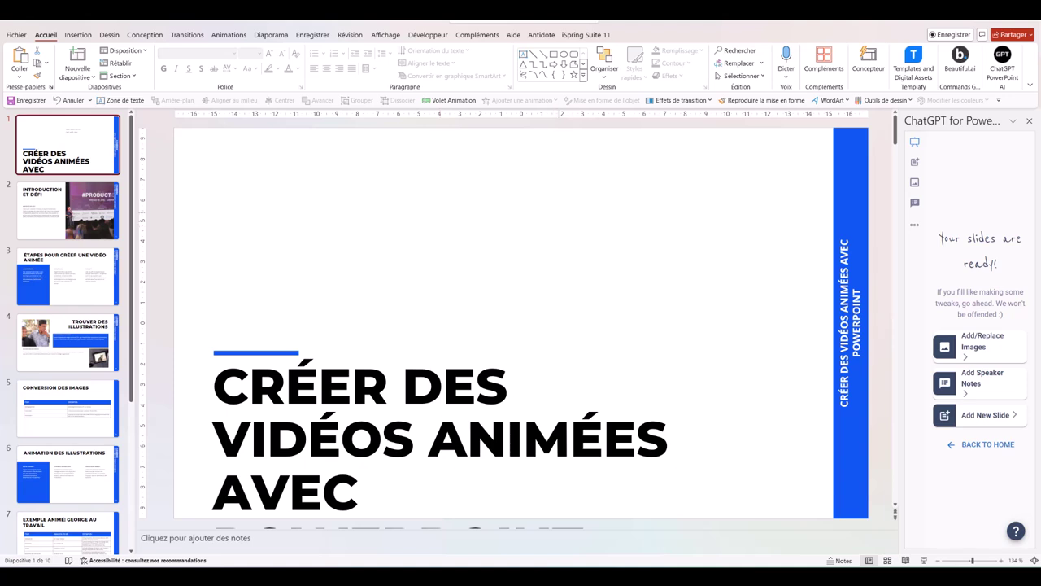
click(553, 221)
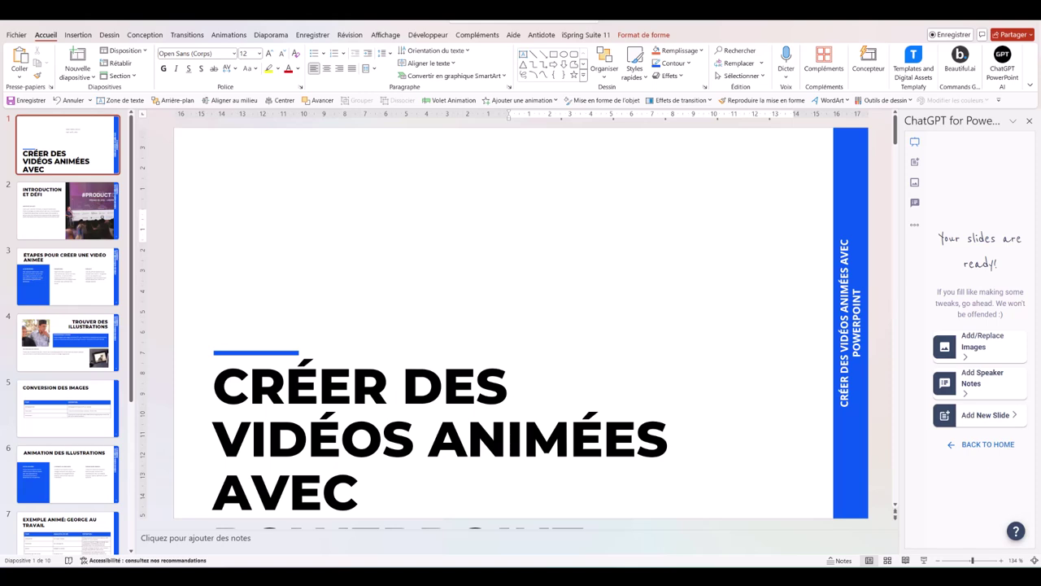
scroll(67, 406, down, 3)
click(68, 512)
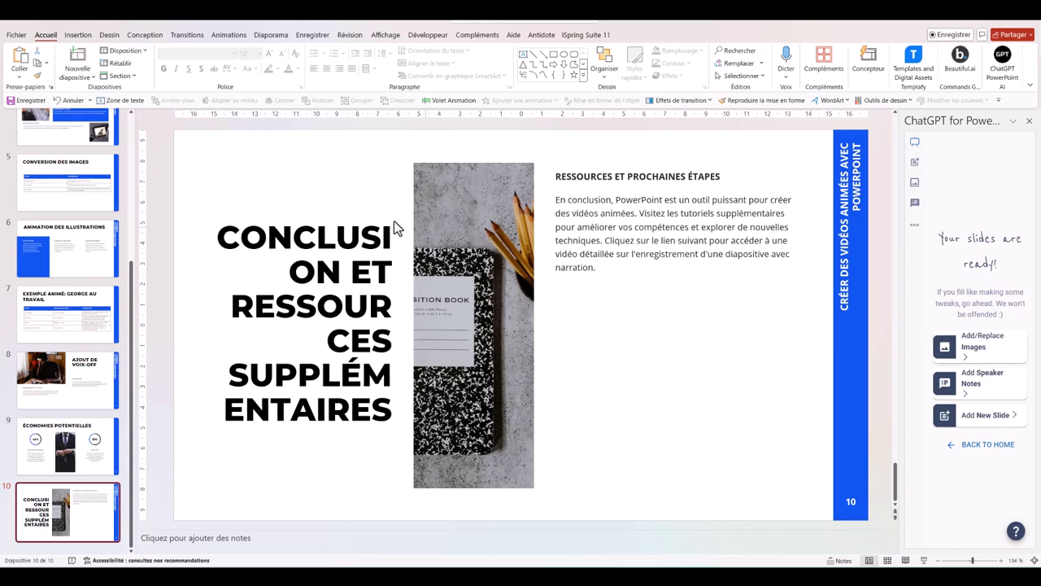
Step: Shrink the CONCLUSION title to 32 pt and move the notebook image right and down
double_click(342, 276)
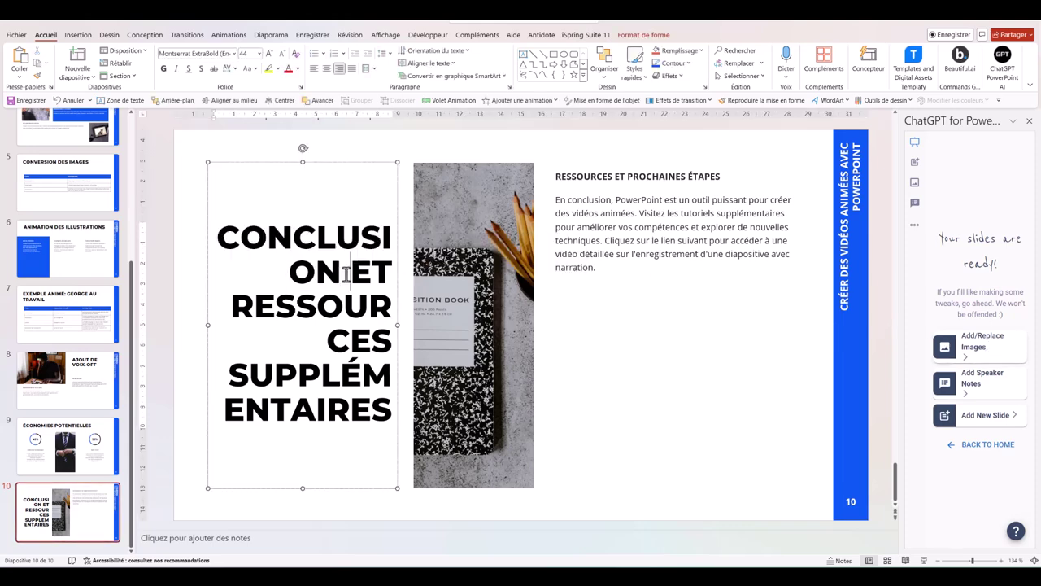
triple_click(346, 275)
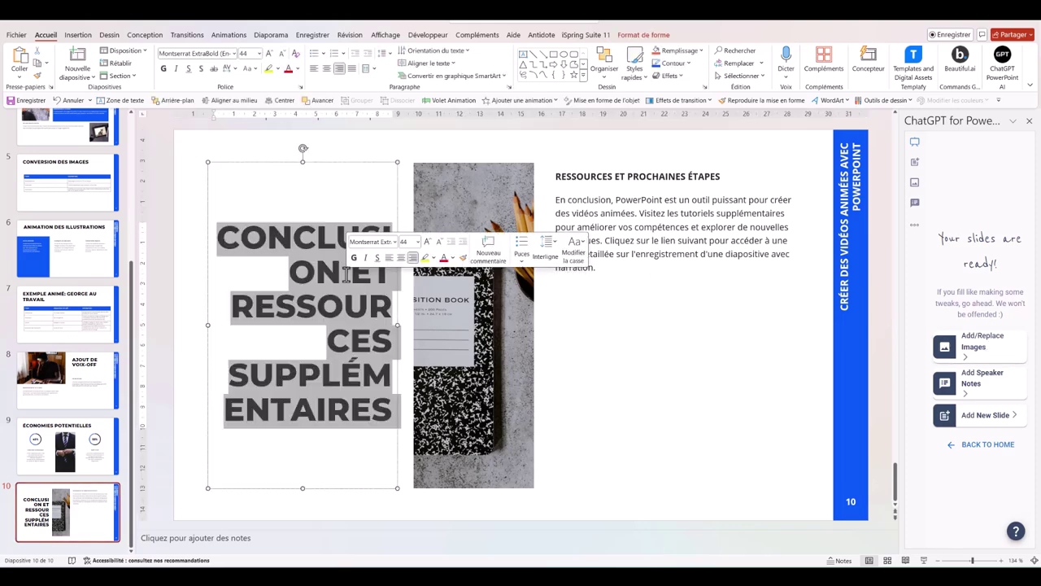
click(440, 244)
click(441, 244)
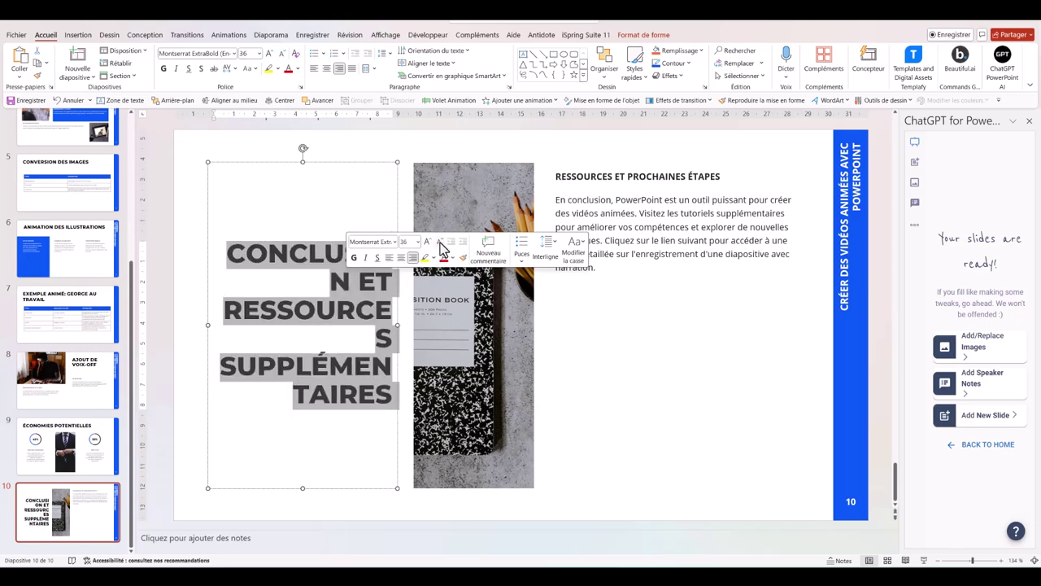
click(440, 244)
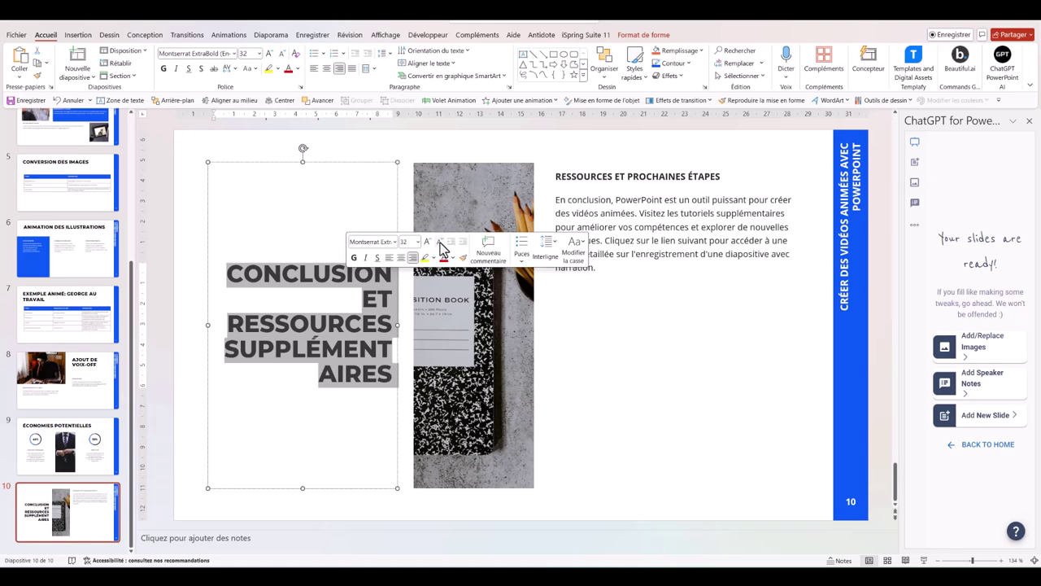
click(476, 180)
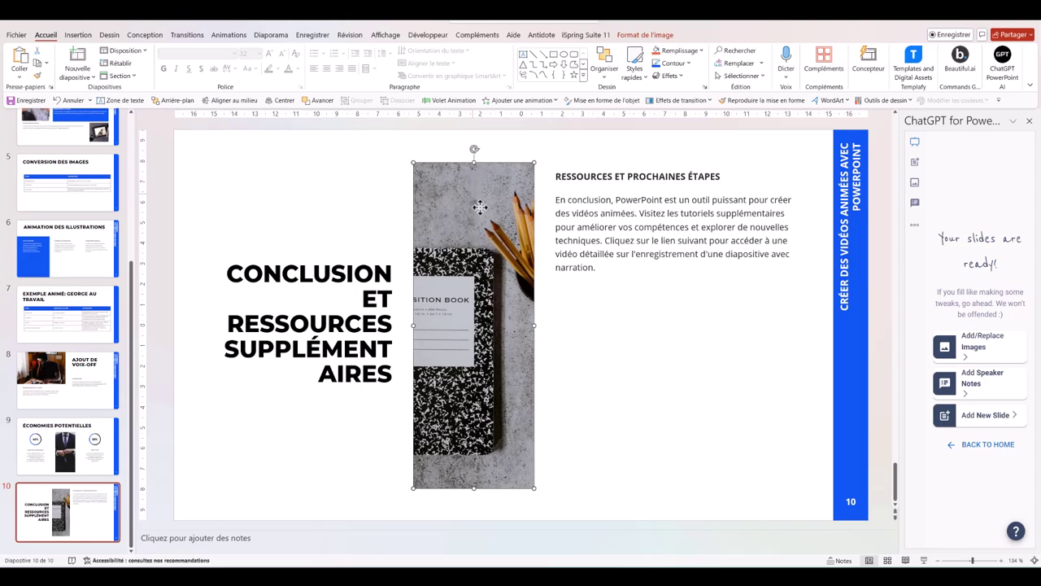
mouse_move(470, 195)
mouse_down()
mouse_move(608, 230)
mouse_move(645, 217)
mouse_up()
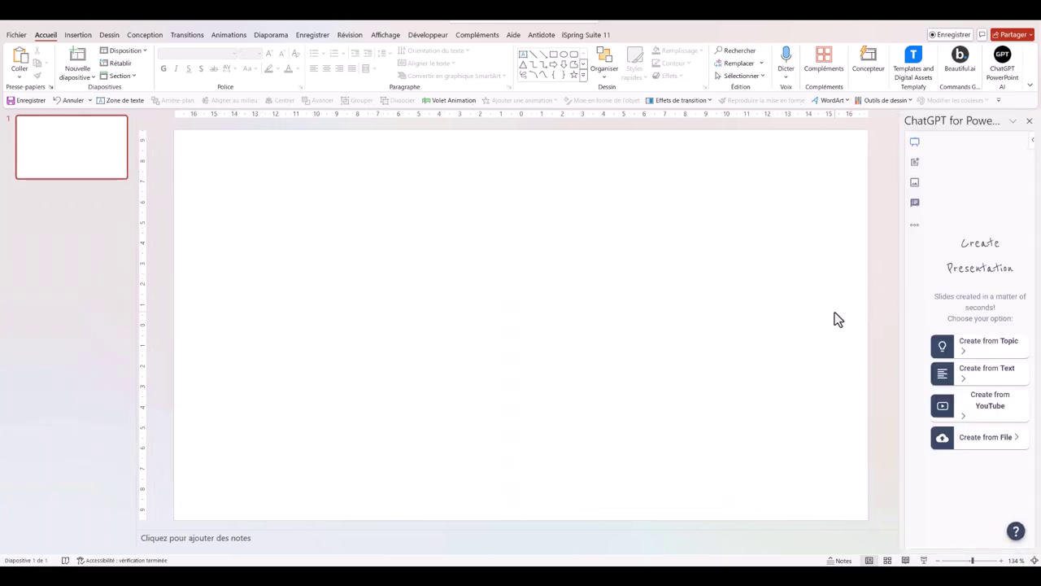
Step: Choose Create from File and upload the PDF from the Affiliations folder on drive D:
click(992, 445)
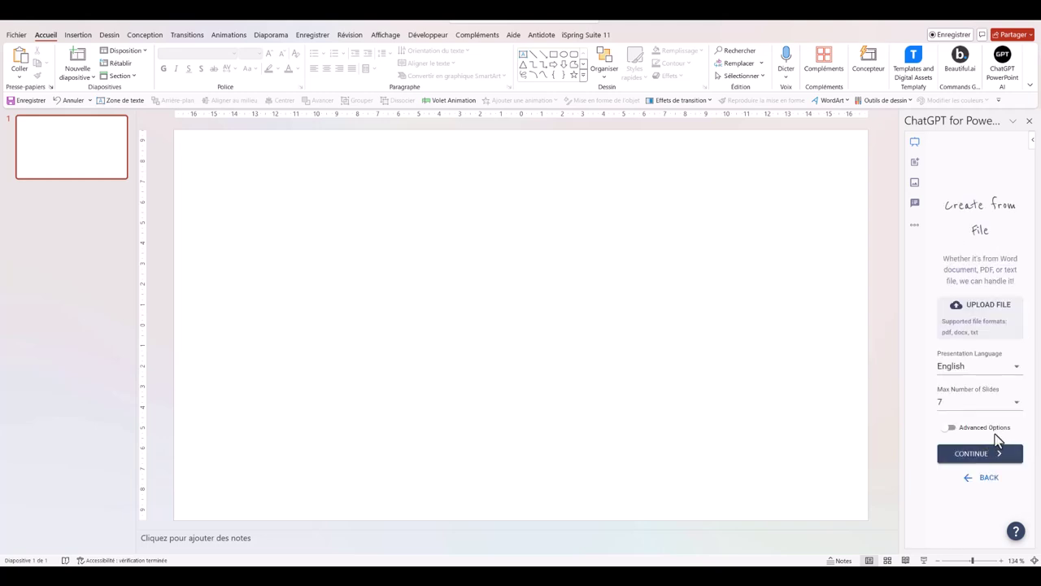
click(968, 316)
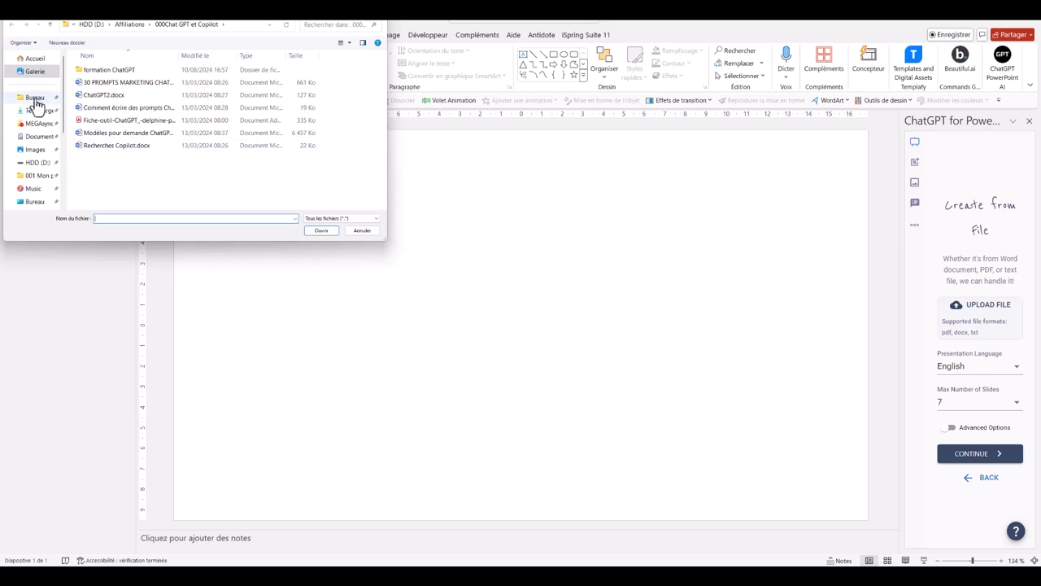
click(33, 163)
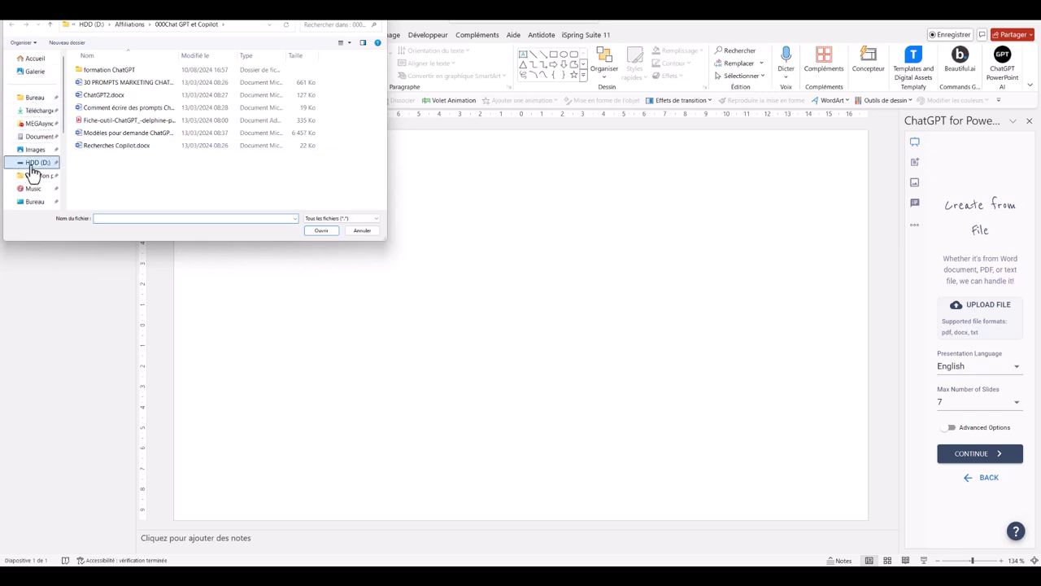
click(107, 95)
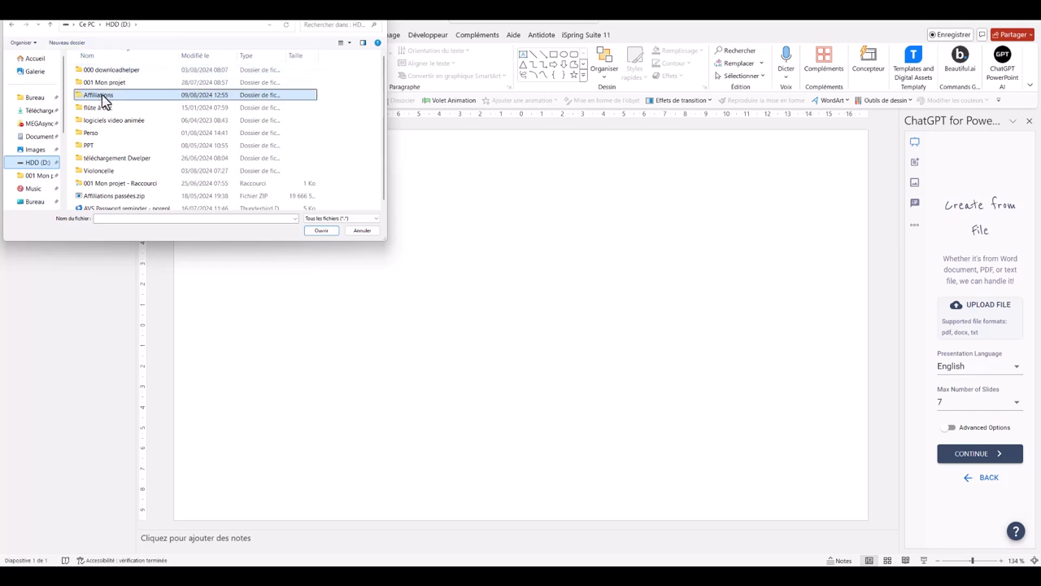
key(Escape)
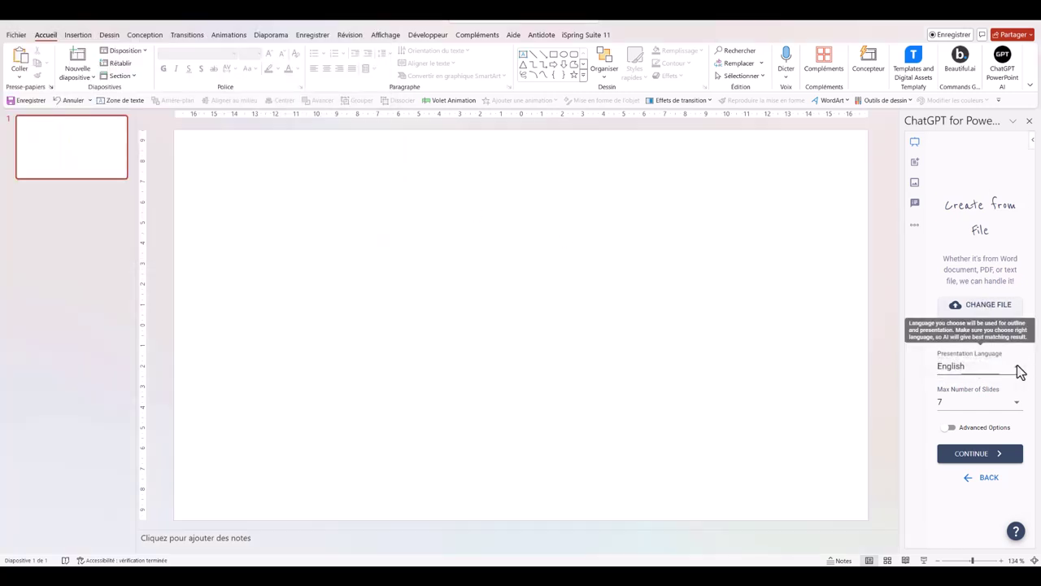
Step: Choose Français and 11 max slides, turn on Advanced AI and Enhance Text, then generate the outline
click(1018, 368)
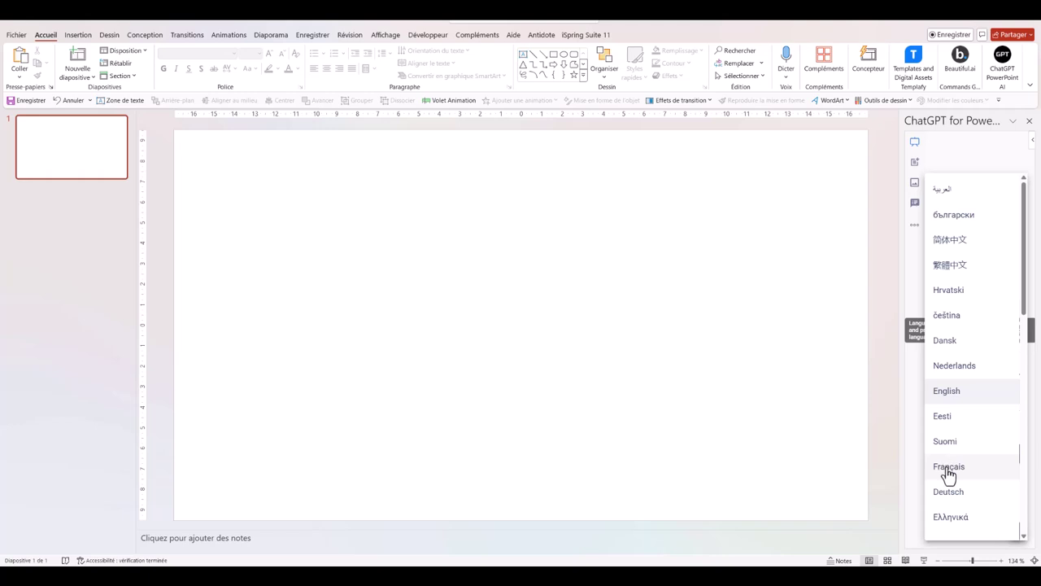
click(947, 466)
click(1015, 404)
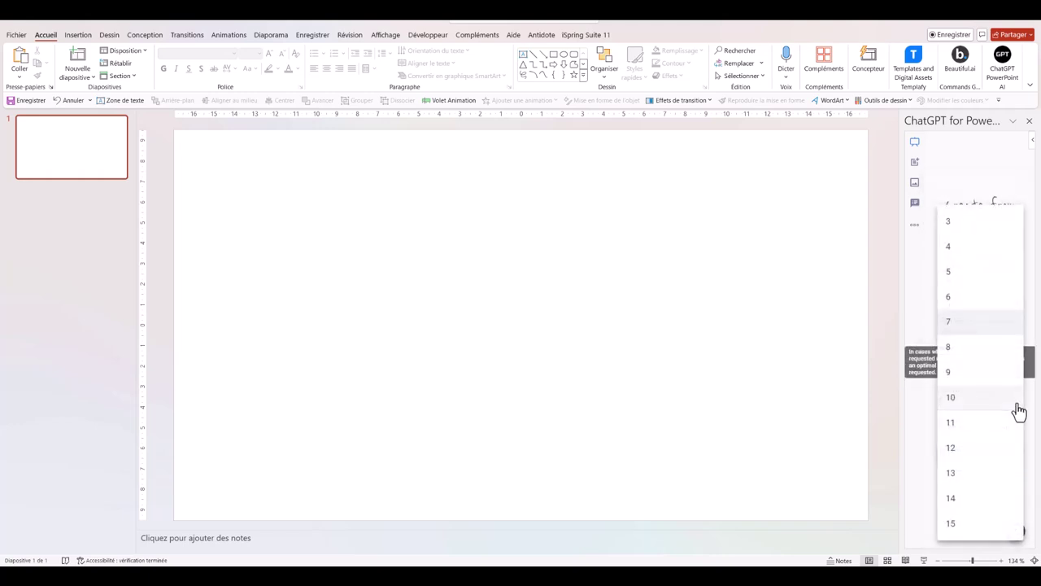
click(953, 424)
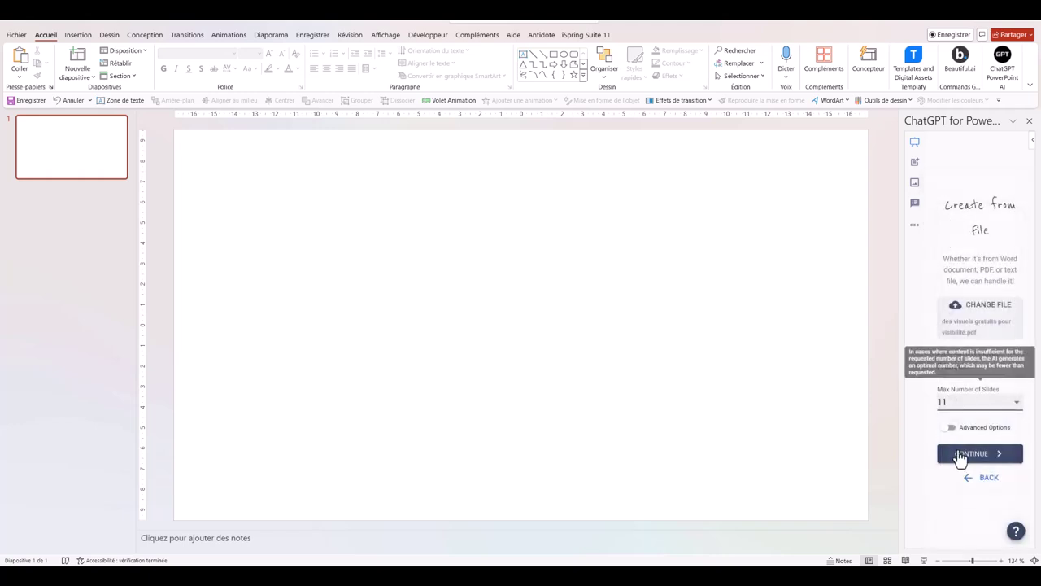
click(954, 429)
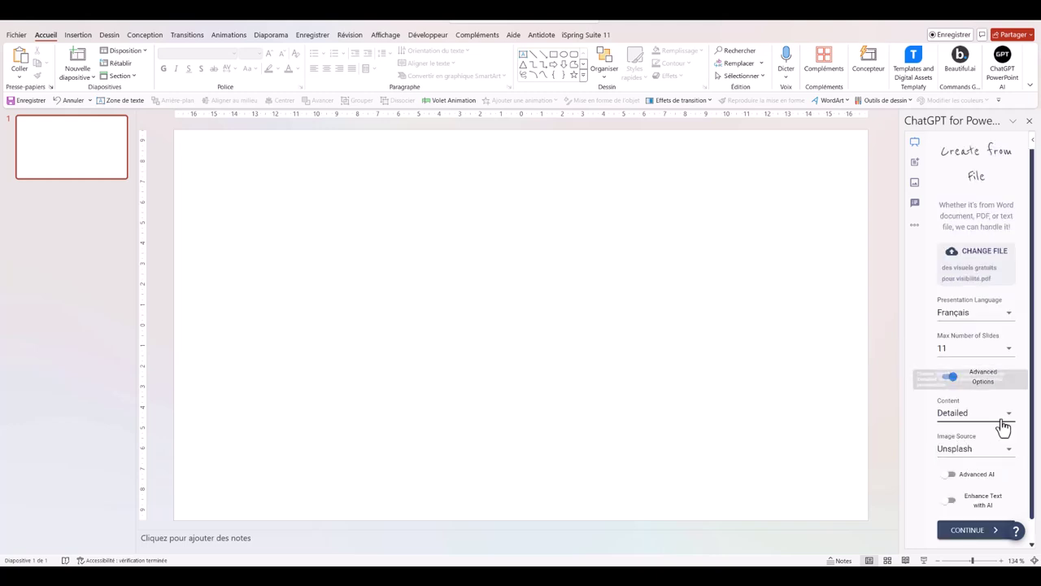
scroll(974, 458, down, 1)
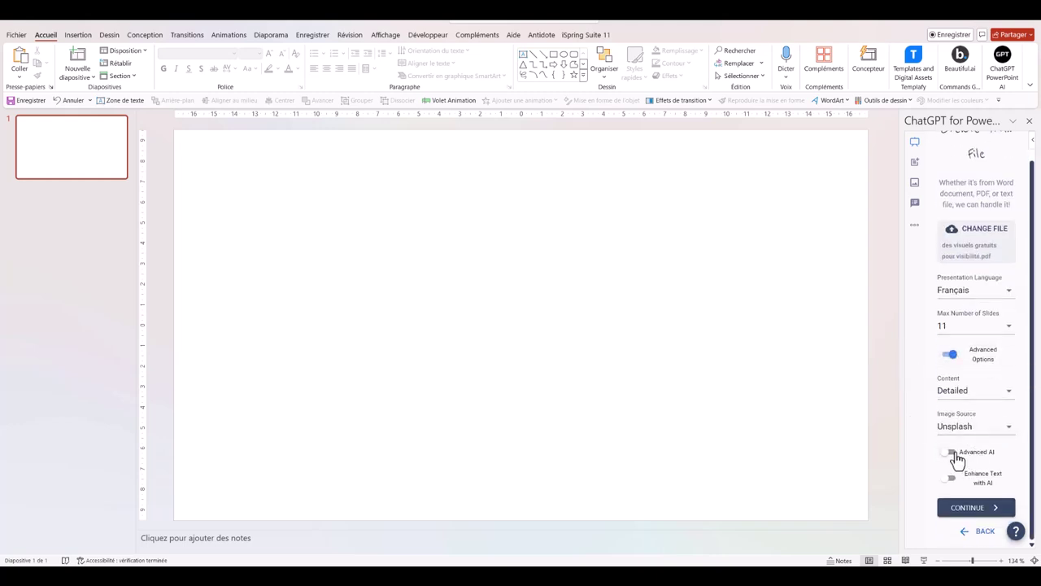
click(952, 452)
click(952, 478)
click(974, 510)
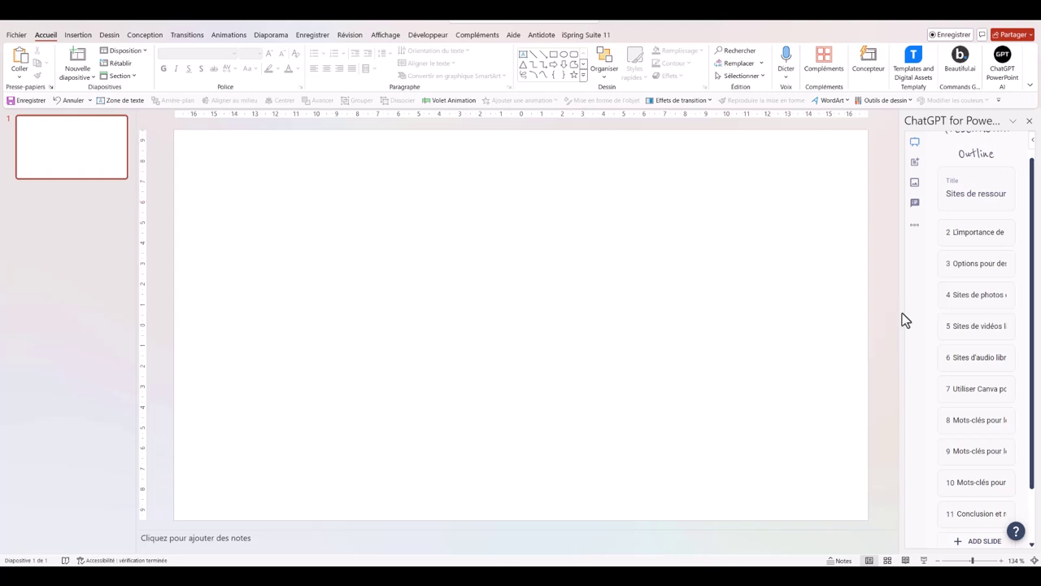
Step: Widen the pane, accept the PDF outline, and build the slides with the Drift theme
drag(900, 311, 846, 316)
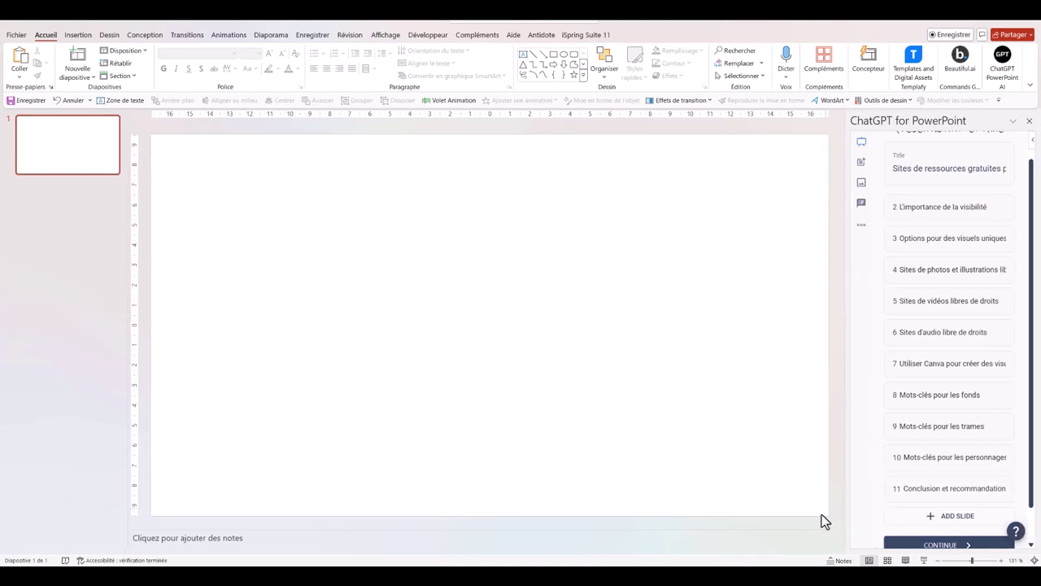
scroll(907, 525, down, 2)
click(940, 508)
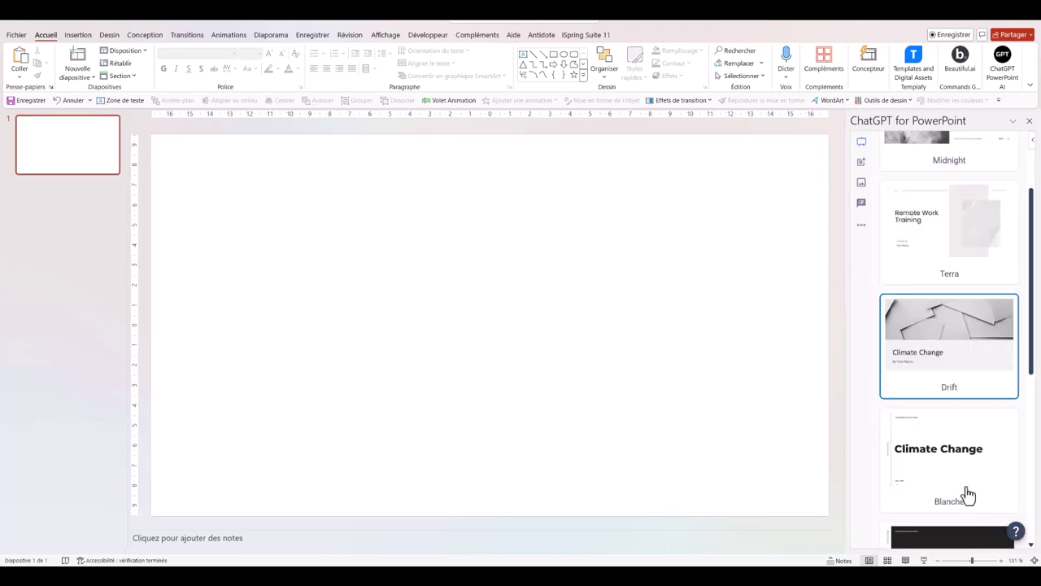
scroll(968, 494, down, 5)
scroll(967, 502, down, 1)
click(952, 505)
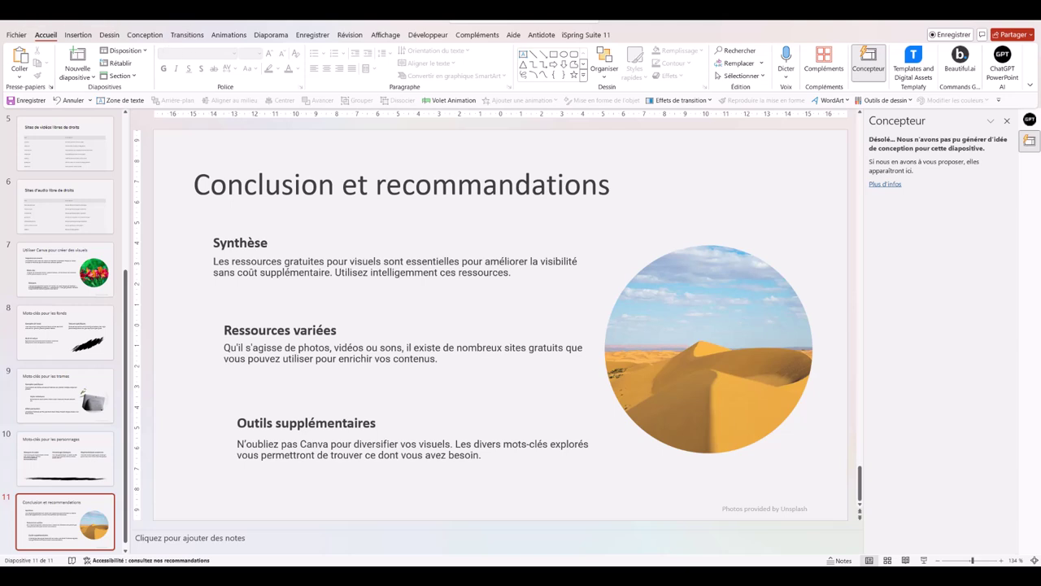
Step: Show the title slide, select its grey paper picture, and reopen the ChatGPT add-in pane
scroll(41, 208, up, 3)
scroll(46, 202, up, 2)
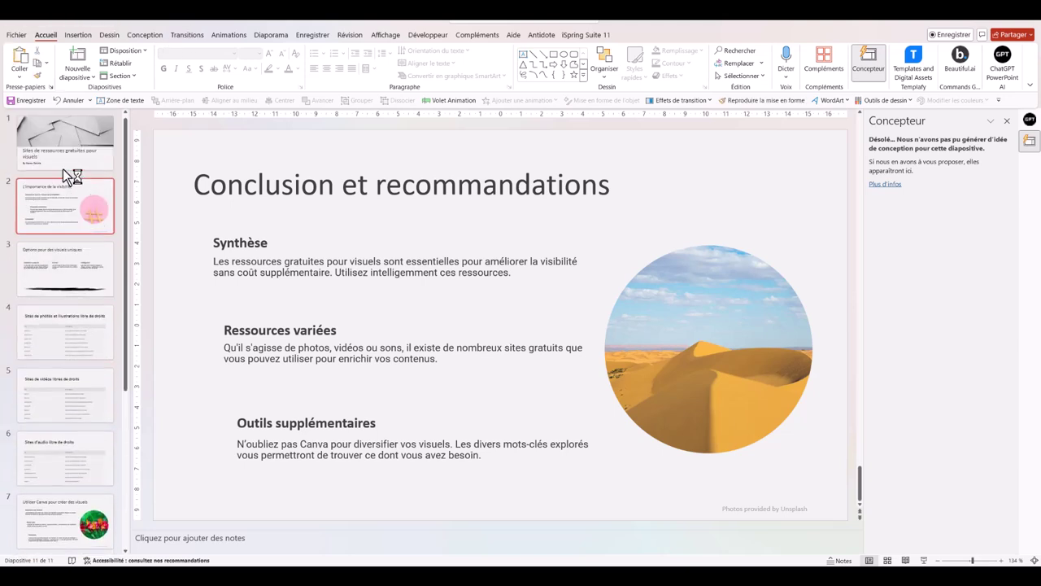
click(68, 136)
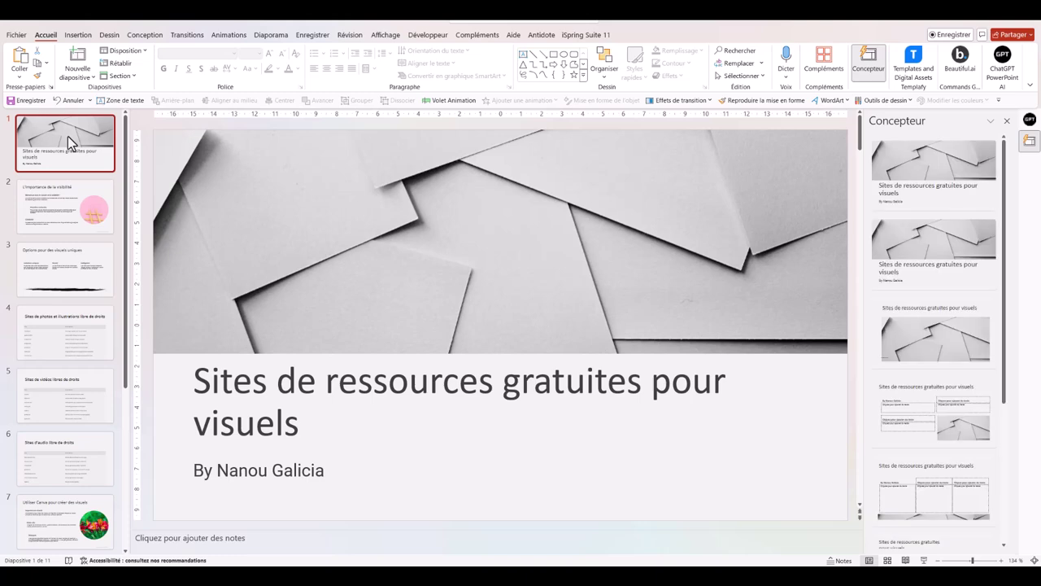
click(518, 221)
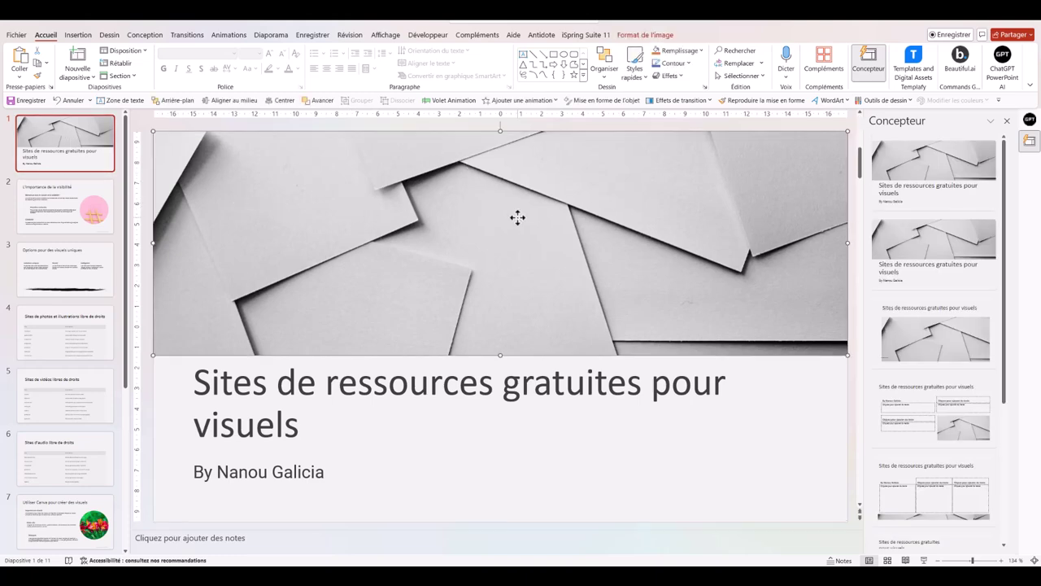
click(1030, 120)
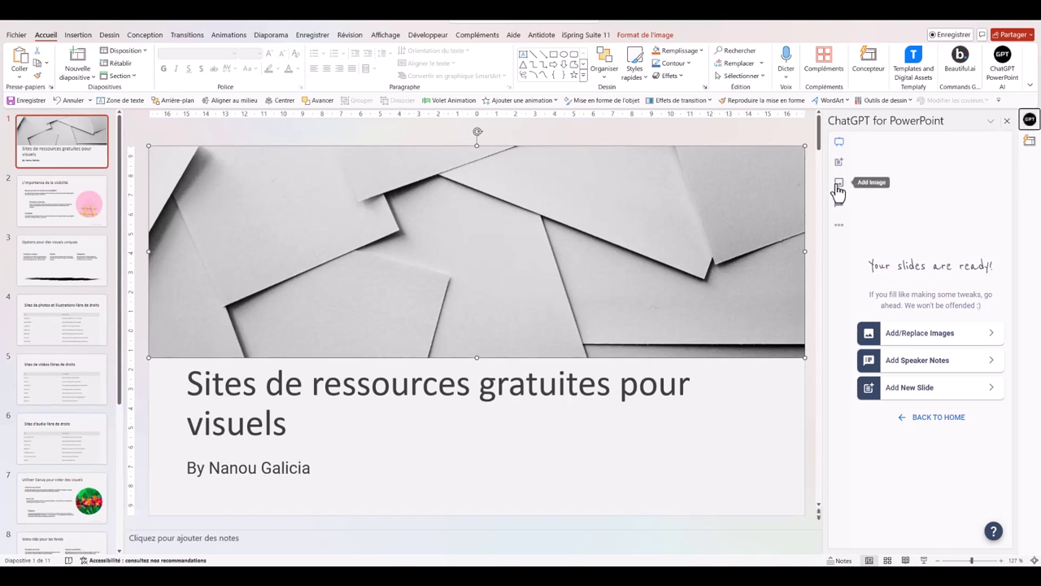
Step: Use Add/Replace Images to swap the grey paper picture for the Unsplash red tractors photo
click(952, 344)
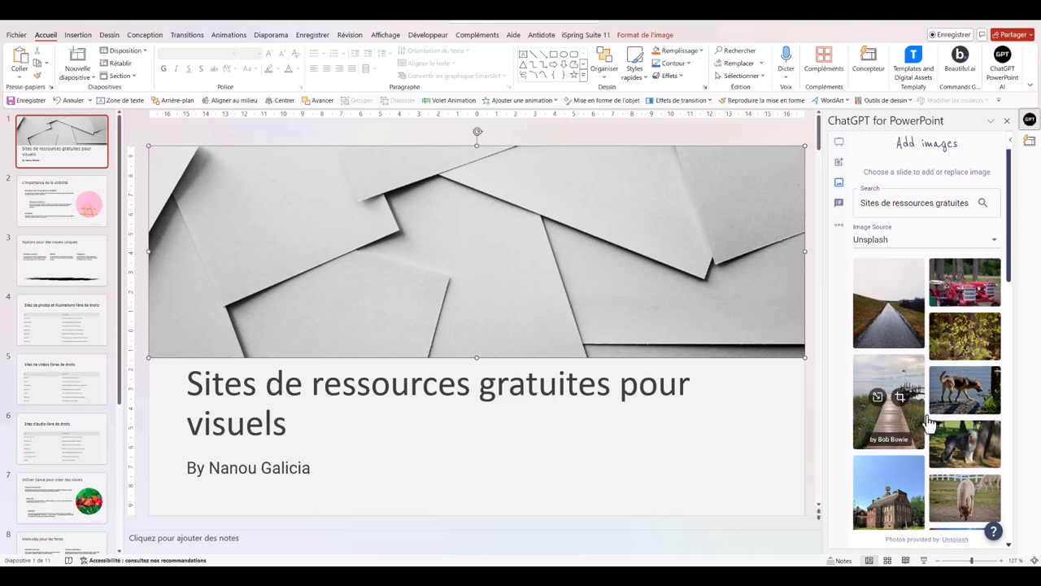
click(949, 283)
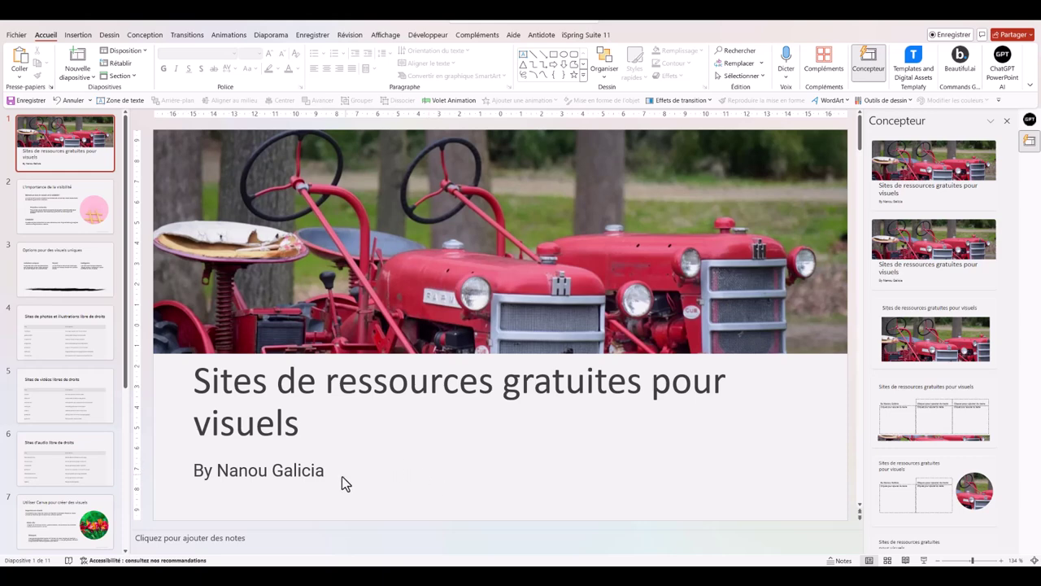
Step: Delete the author subtitle text and its empty placeholder from the title slide
click(267, 470)
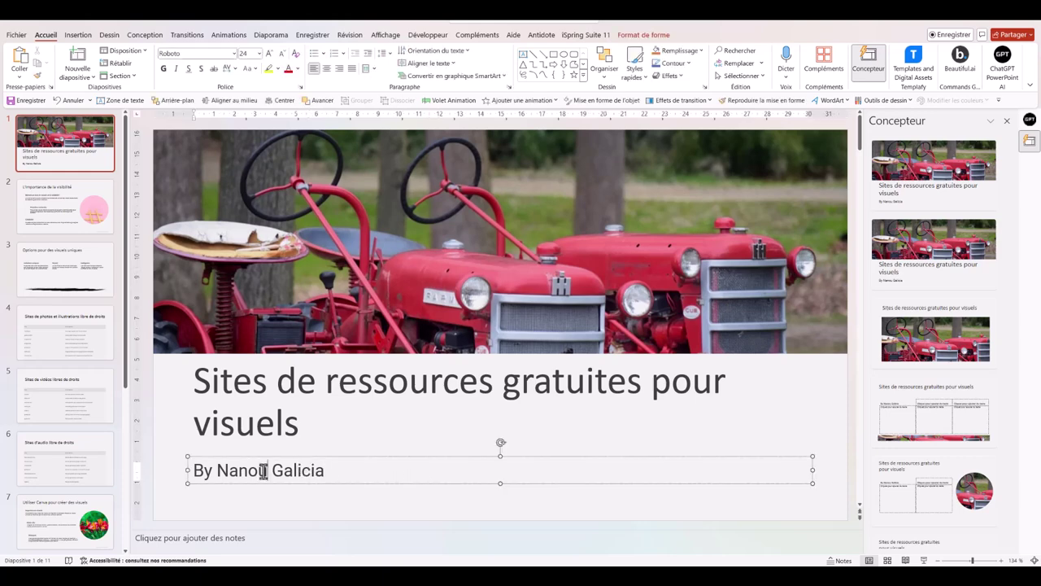
click(440, 461)
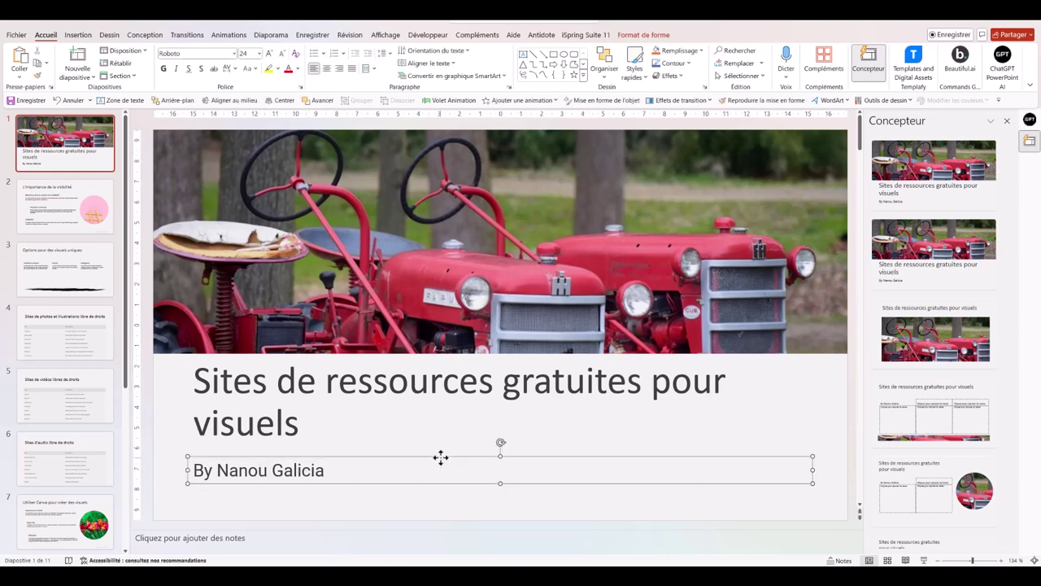
key(Delete)
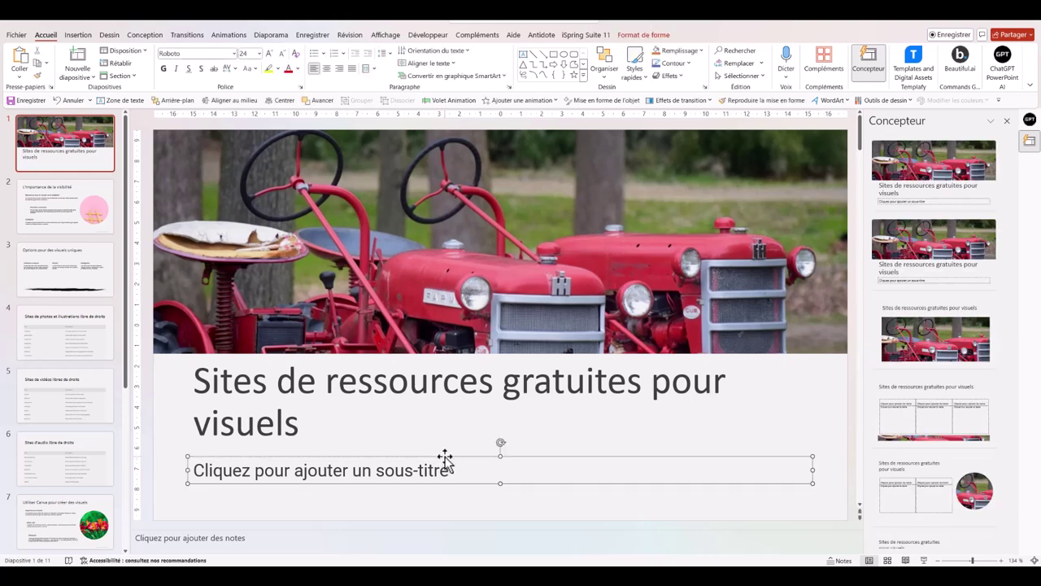
key(Delete)
triple_click(295, 429)
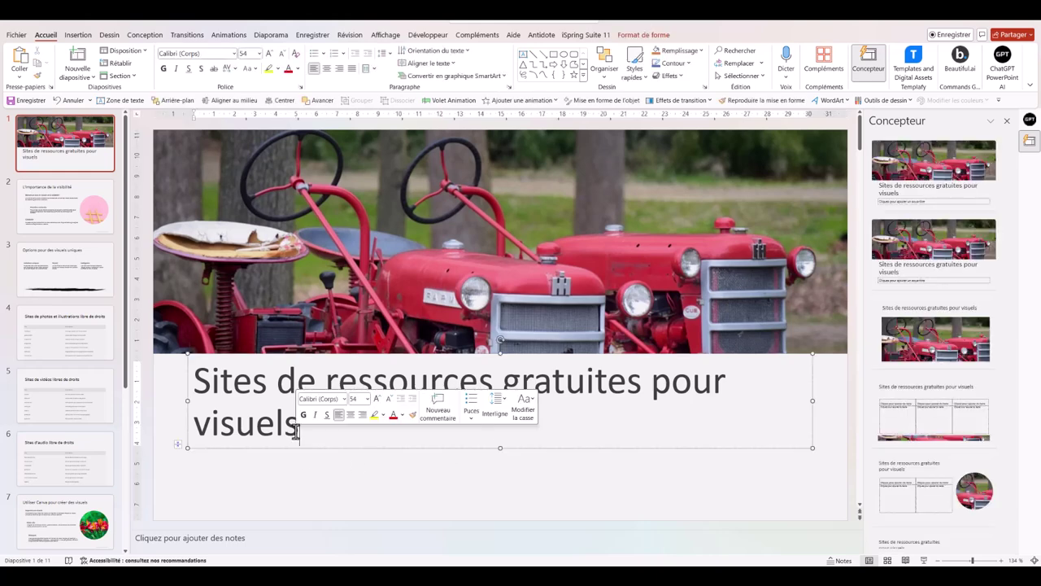